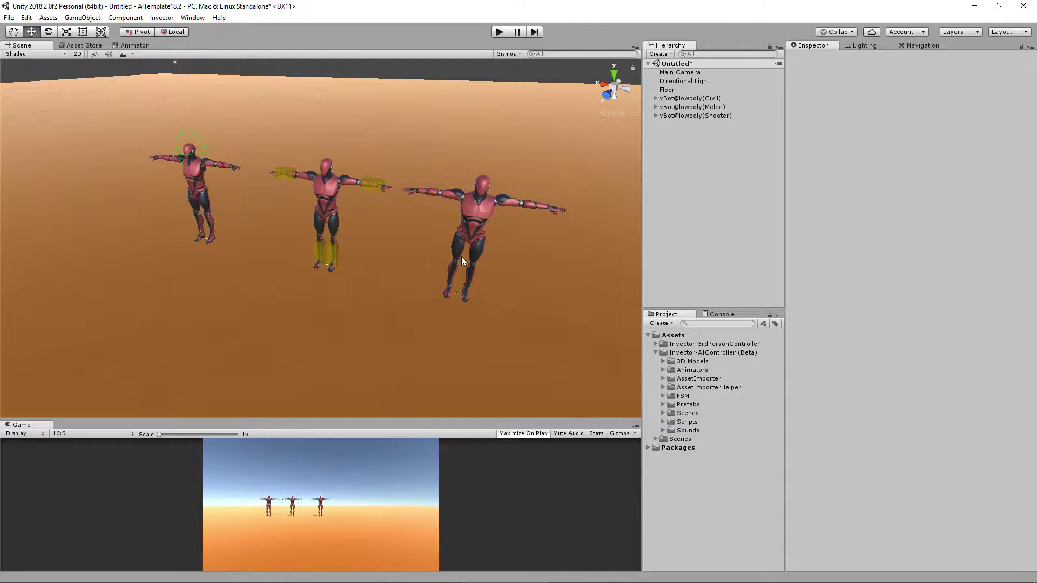
Step: Assign the Enemy tag to the Civil, Melee and Shooter vBot characters together
{"action": "left_click", "coordinate": [692, 98]}
{"action": "left_click", "coordinate": [694, 115], "text": "shift"}
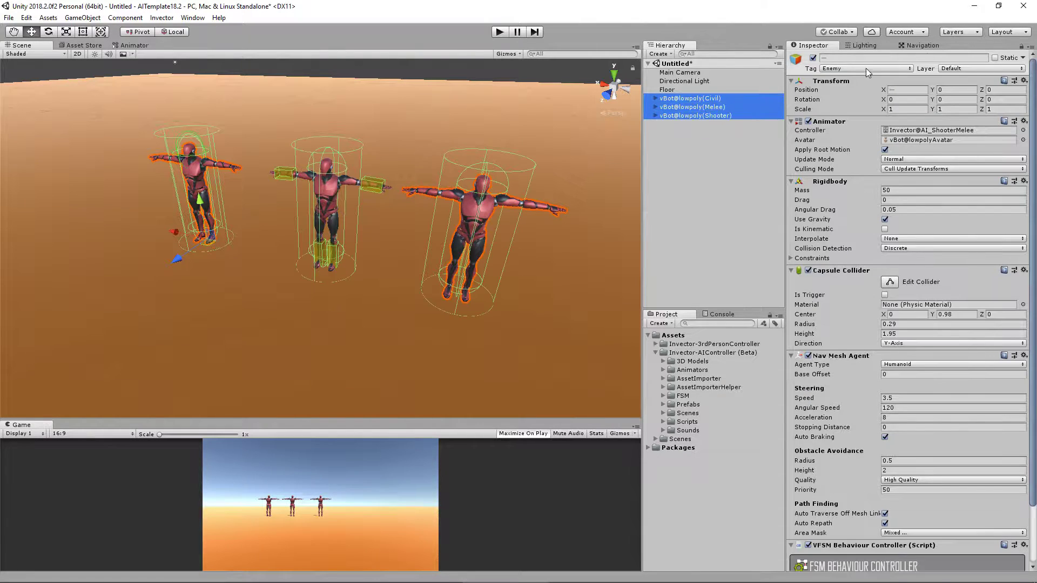
{"action": "left_click", "coordinate": [866, 68]}
{"action": "left_click", "coordinate": [847, 163]}
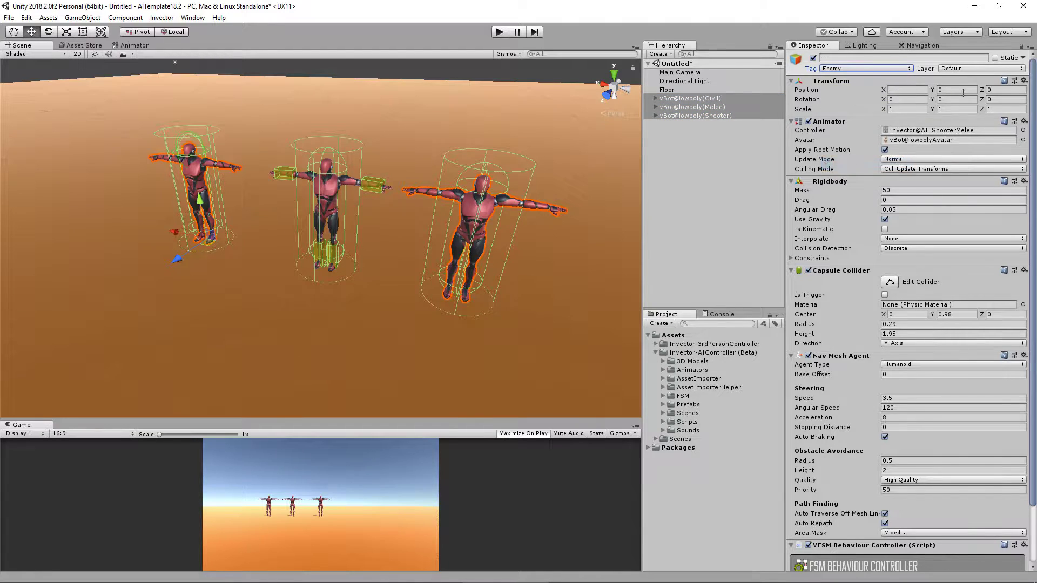
Step: Add a new layer named Enemy as User Layer 9 in the project's Tags & Layers settings
{"action": "left_click", "coordinate": [975, 69]}
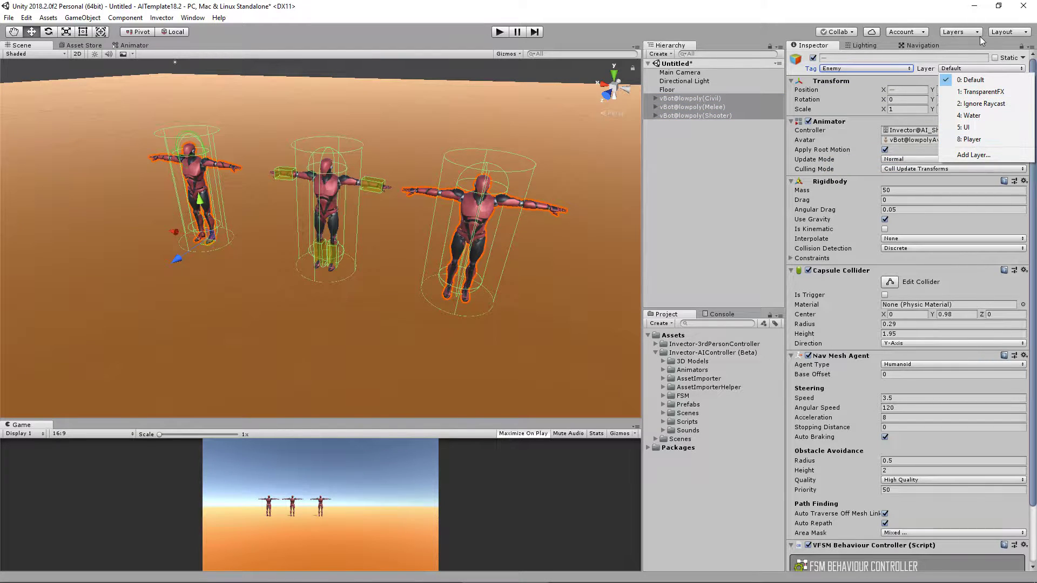
{"action": "left_click", "coordinate": [962, 30]}
{"action": "left_click", "coordinate": [966, 124]}
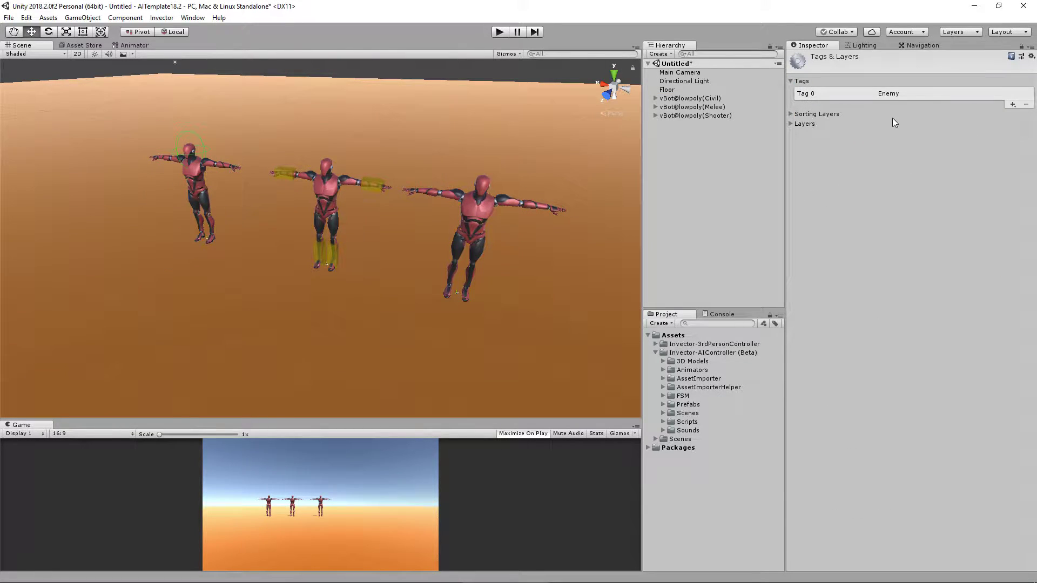
{"action": "left_click", "coordinate": [793, 123]}
{"action": "left_click", "coordinate": [899, 224]}
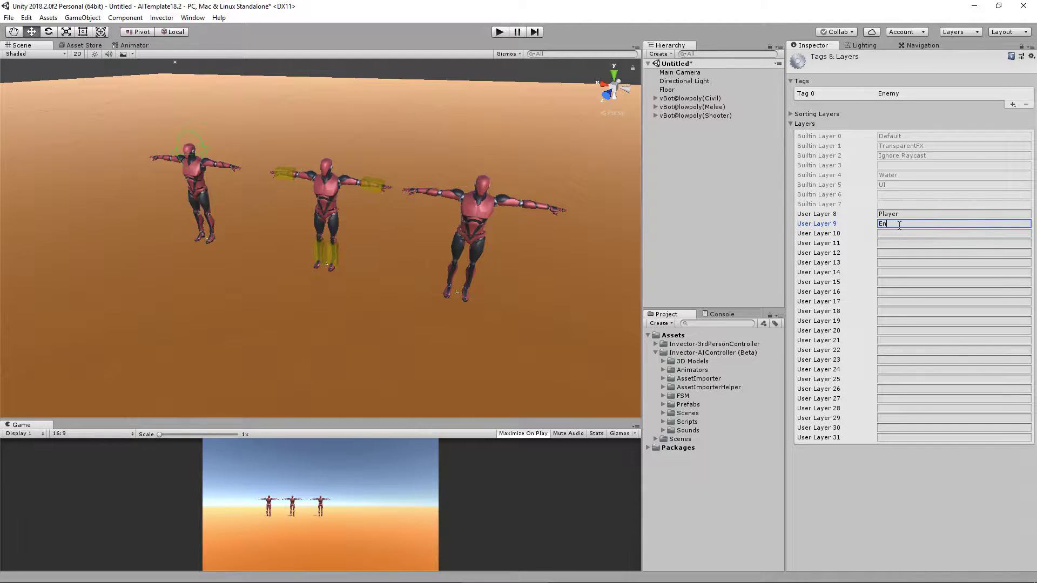
Step: Put the Civil, Melee and Shooter vBots on the Enemy layer, applying it to these objects only and not their children
{"action": "left_click", "coordinate": [689, 98]}
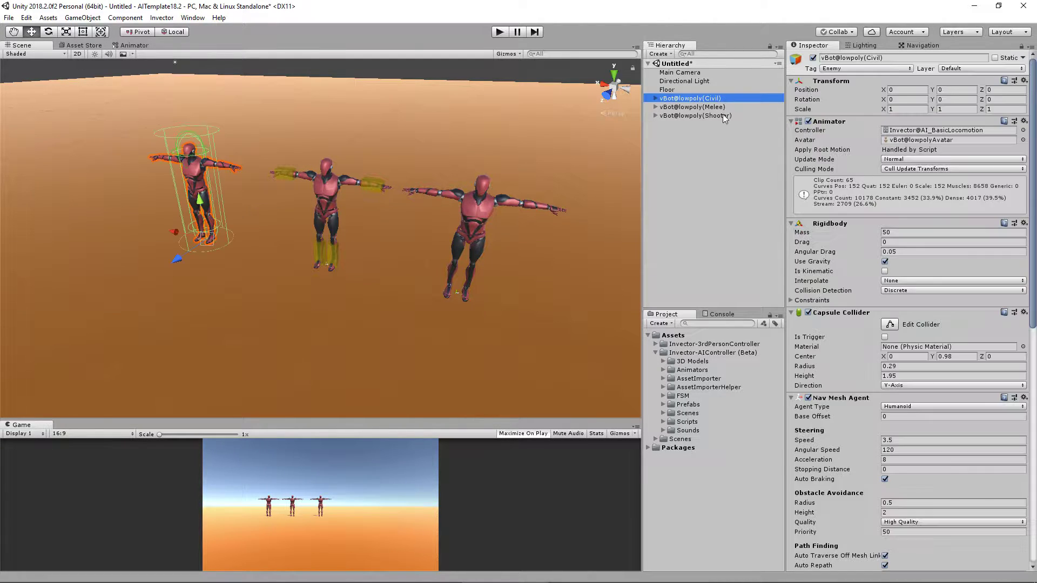
{"action": "left_click", "coordinate": [695, 115], "text": "shift"}
{"action": "left_click", "coordinate": [981, 68]}
{"action": "left_click", "coordinate": [969, 152]}
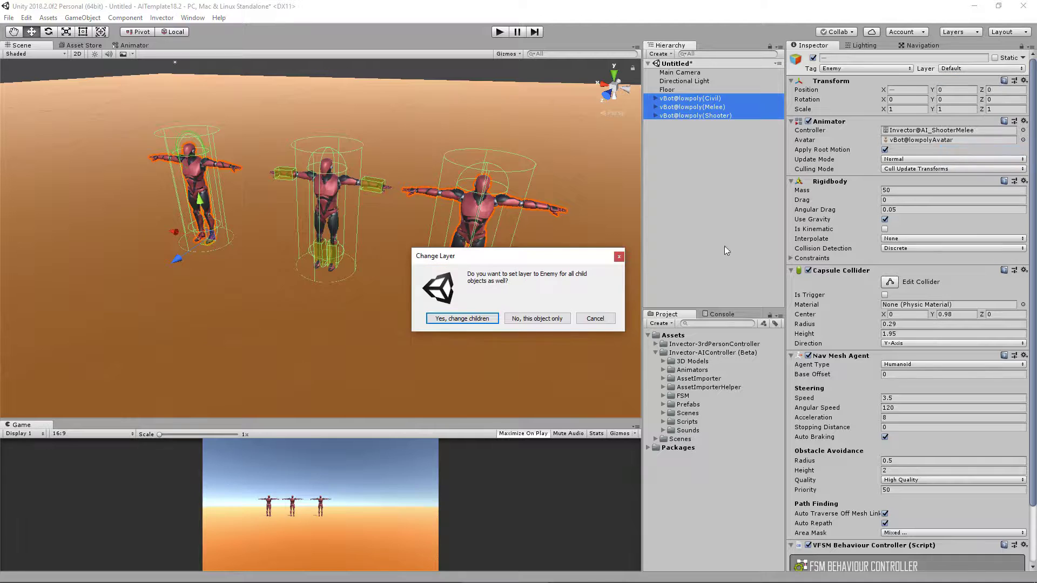
{"action": "left_click", "coordinate": [538, 324]}
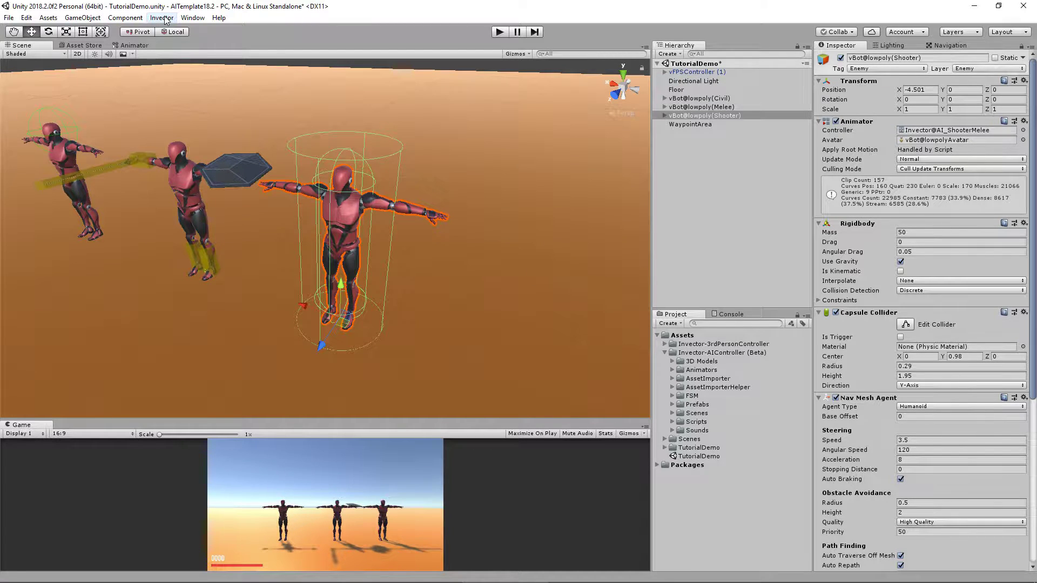
Step: Open the Detection settings of the shooter vBot's AI Shooter Controller
{"action": "scroll", "coordinate": [1027, 227], "scroll_direction": "down", "scroll_amount": 10}
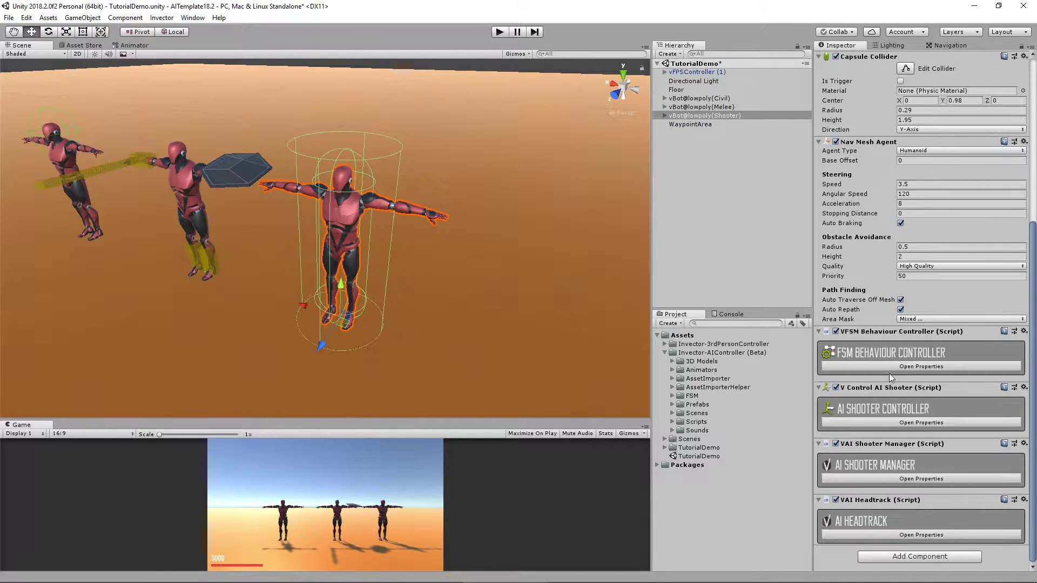
{"action": "left_click", "coordinate": [891, 424]}
{"action": "scroll", "coordinate": [888, 416], "scroll_direction": "down", "scroll_amount": 4}
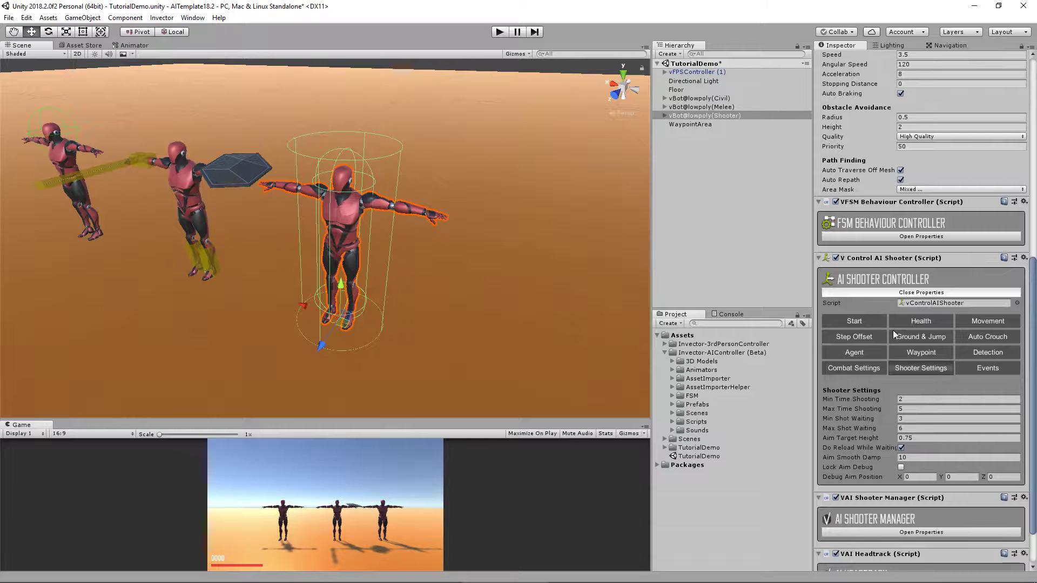
{"action": "left_click", "coordinate": [987, 352]}
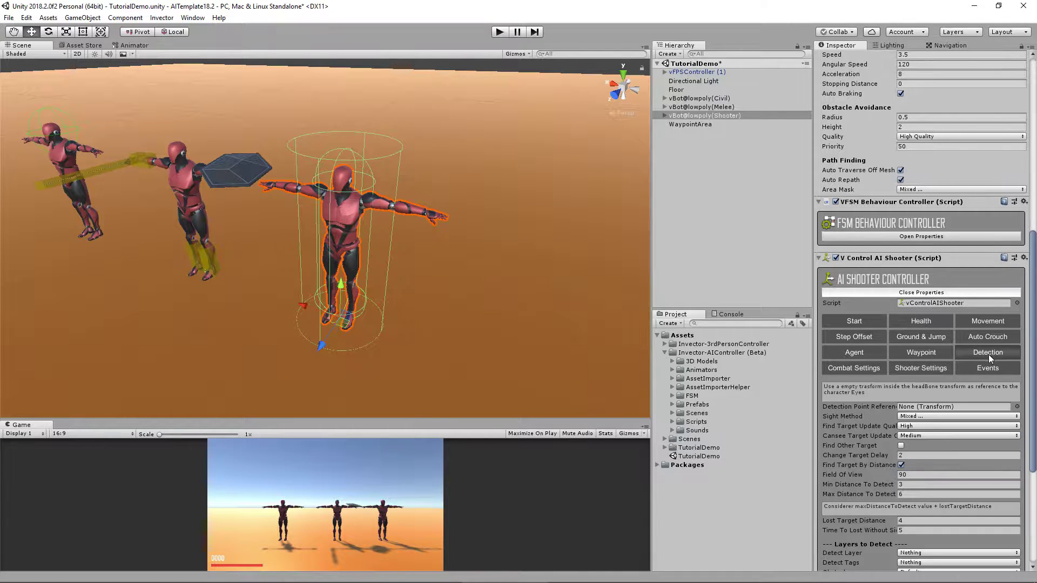
{"action": "scroll", "coordinate": [999, 357], "scroll_direction": "down", "scroll_amount": 4}
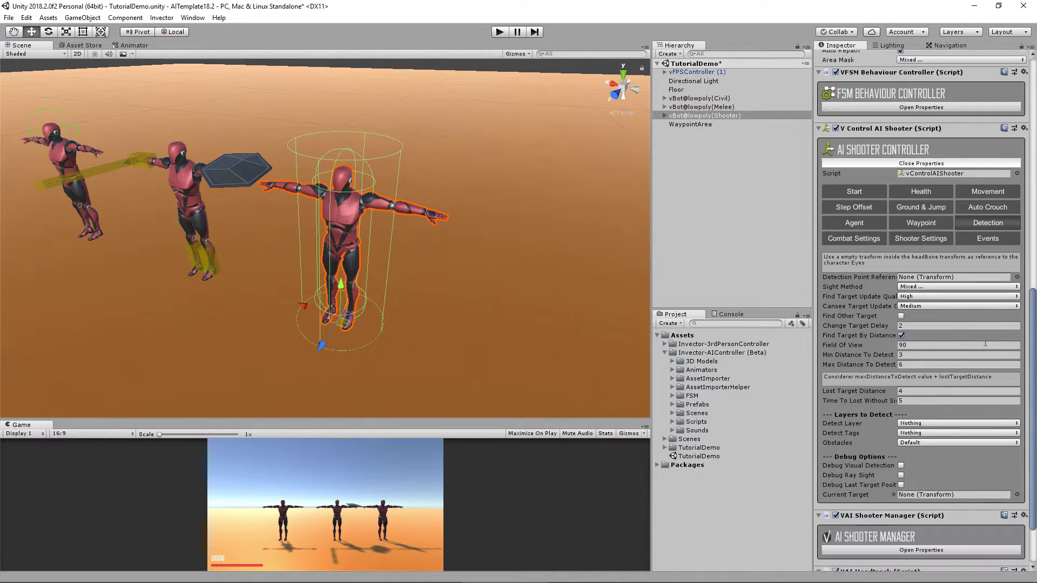
Step: Create an empty child object named Eyes under the shooter vBot's Head bone
{"action": "left_click", "coordinate": [665, 116]}
{"action": "left_click", "coordinate": [672, 124]}
{"action": "left_click", "coordinate": [686, 158]}
{"action": "left_click", "coordinate": [695, 167]}
{"action": "left_click", "coordinate": [703, 185]}
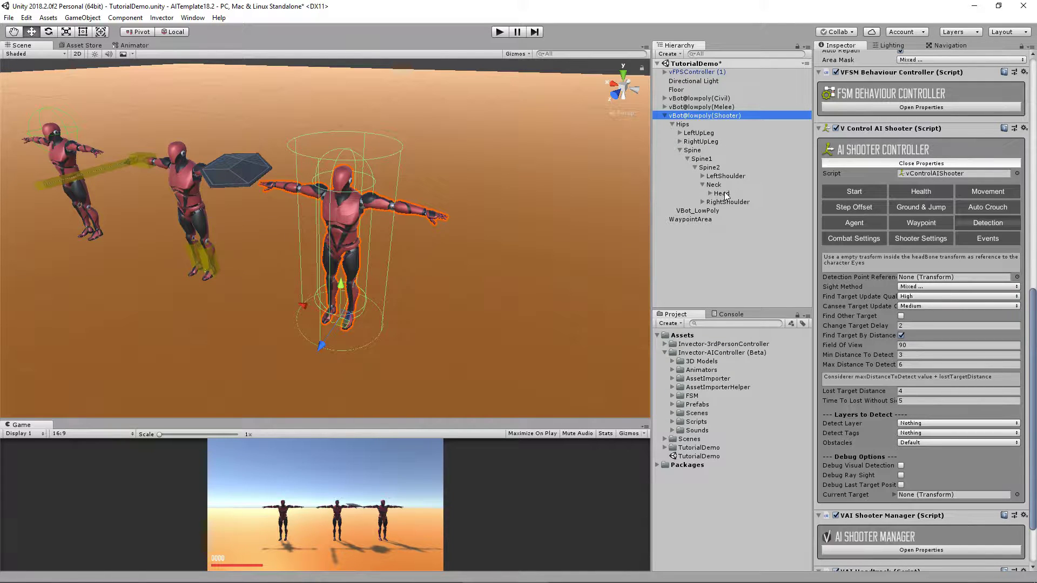
{"action": "right_click", "coordinate": [724, 194]}
{"action": "left_click", "coordinate": [745, 274]}
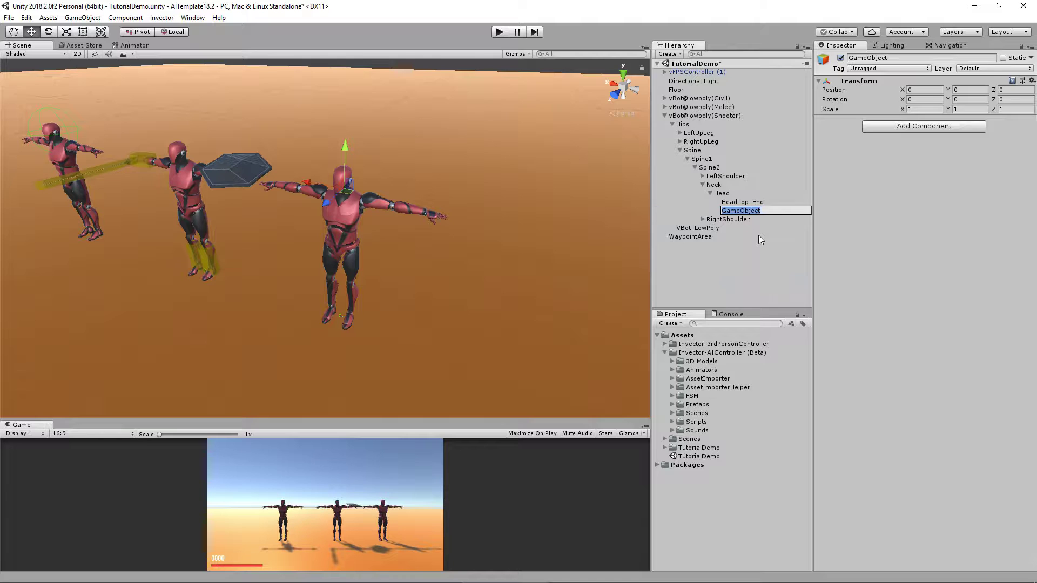
{"action": "type", "text": "Eyes"}
{"action": "key", "text": "Return"}
Step: Move the Eyes object to the front of the shooter's face, at about Y 0.121 and Z 0.161
{"action": "scroll", "coordinate": [371, 218], "scroll_direction": "down", "scroll_amount": 3}
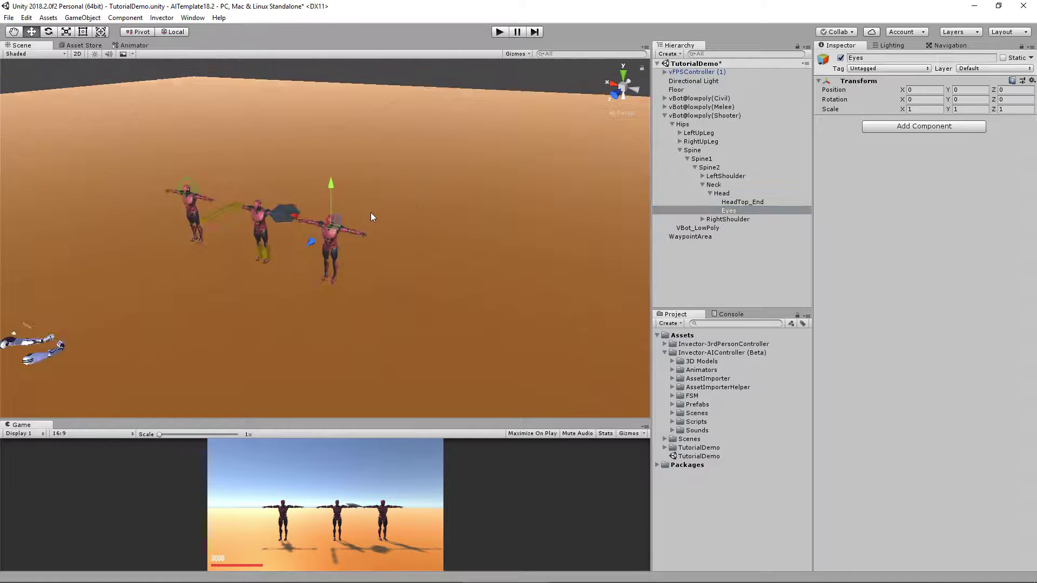
{"action": "key", "text": "f"}
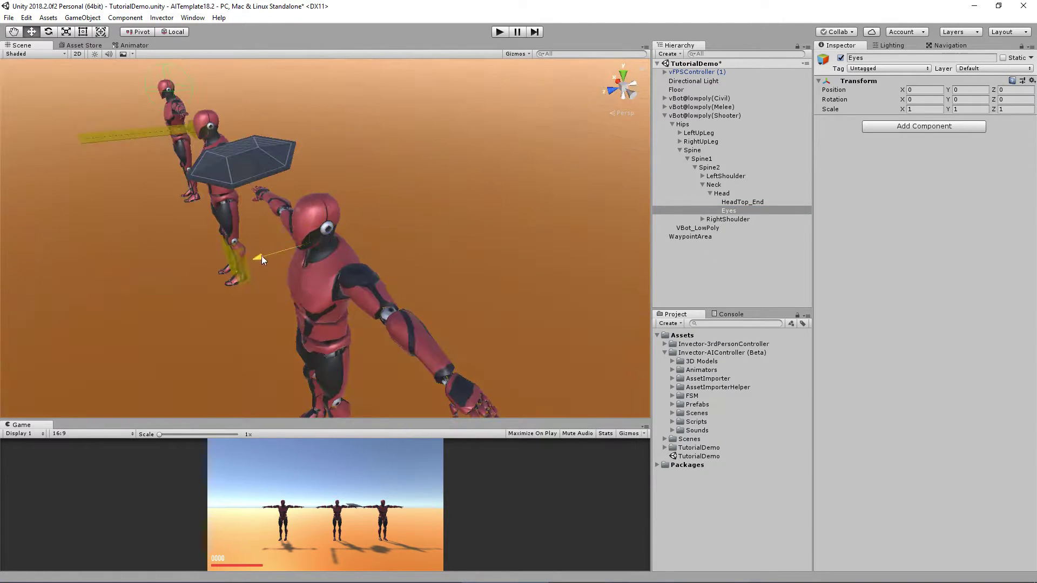
{"action": "left_click_drag", "start_coordinate": [288, 216], "coordinate": [287, 192]}
{"action": "left_click_drag", "start_coordinate": [361, 251], "coordinate": [567, 186], "text": "alt"}
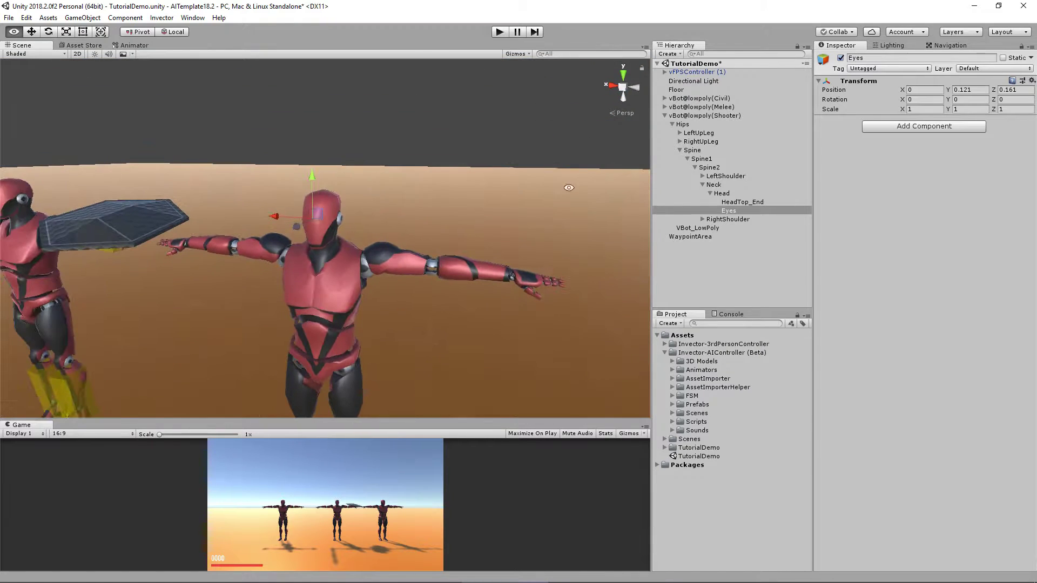
Step: Assign Eyes as the shooter's Detection Point Reference and briefly preview the detection ranges with Debug Visual Detection
{"action": "left_click", "coordinate": [703, 115]}
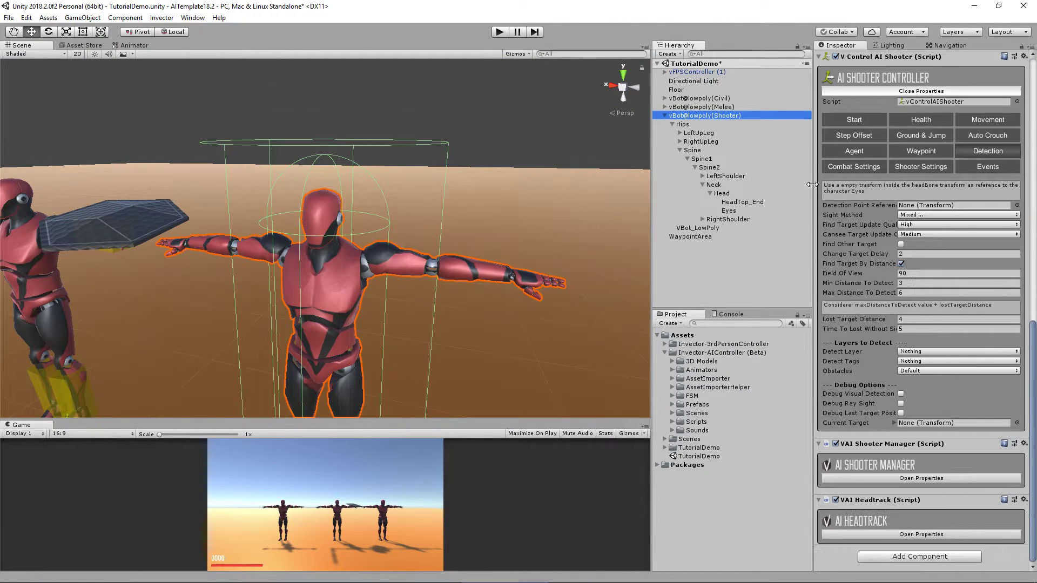
{"action": "left_click_drag", "start_coordinate": [734, 213], "coordinate": [915, 209]}
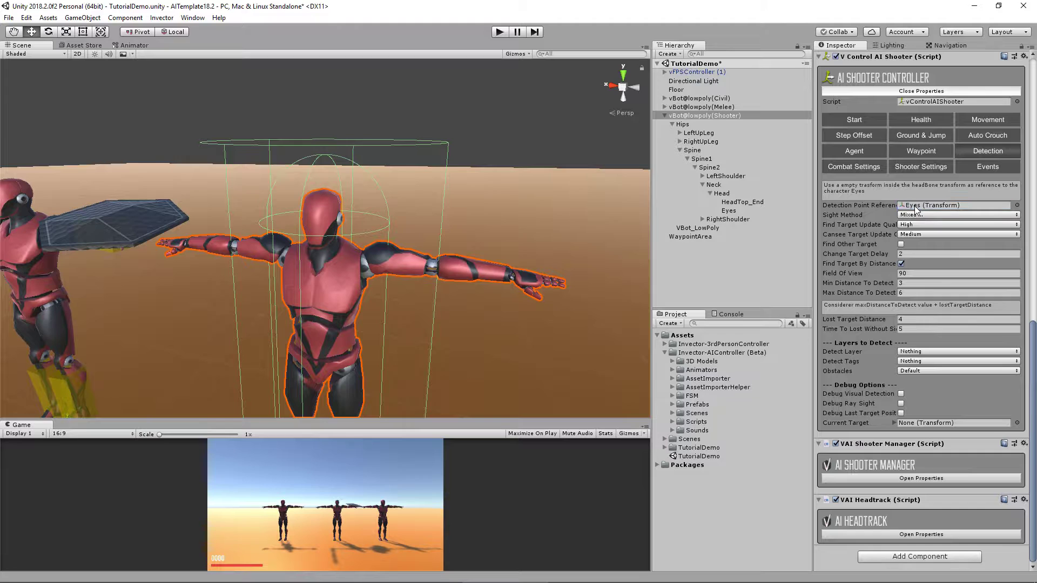
{"action": "left_click", "coordinate": [901, 394]}
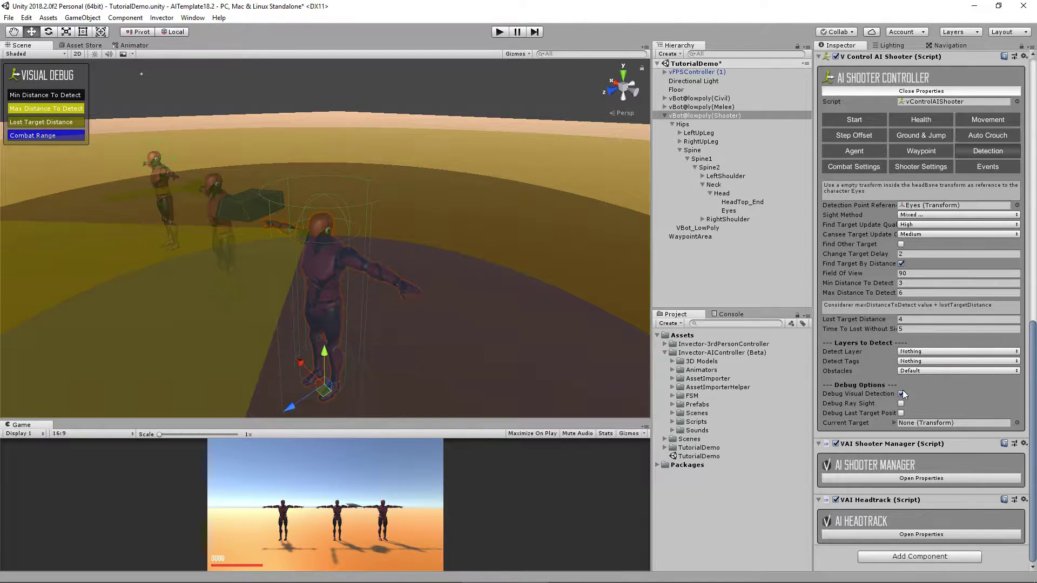
{"action": "left_click", "coordinate": [900, 394]}
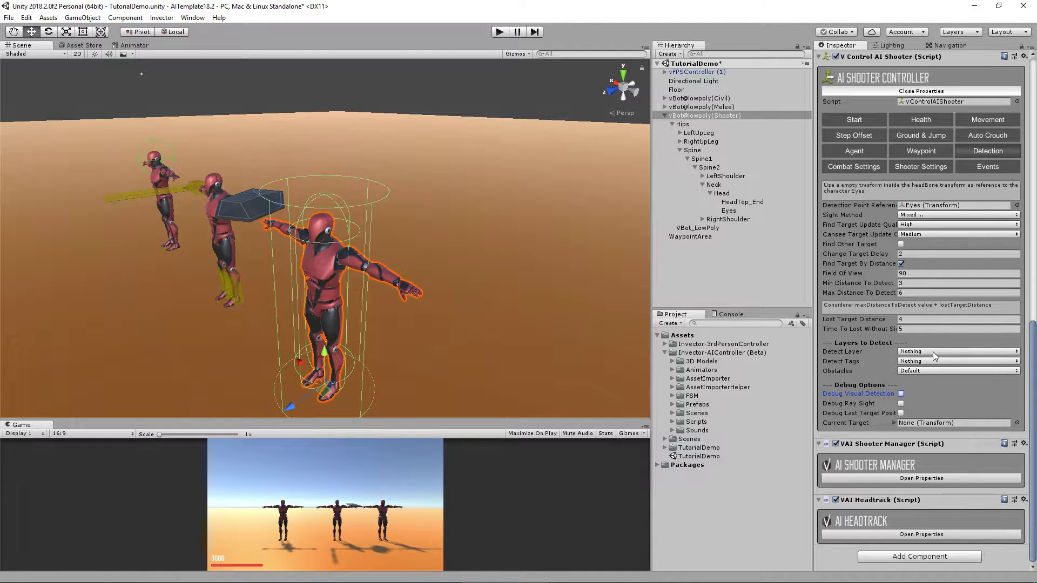
Step: Set the shooter's Detect Layer and Detect Tags to Player and close the AI Shooter Controller properties
{"action": "left_click", "coordinate": [933, 352]}
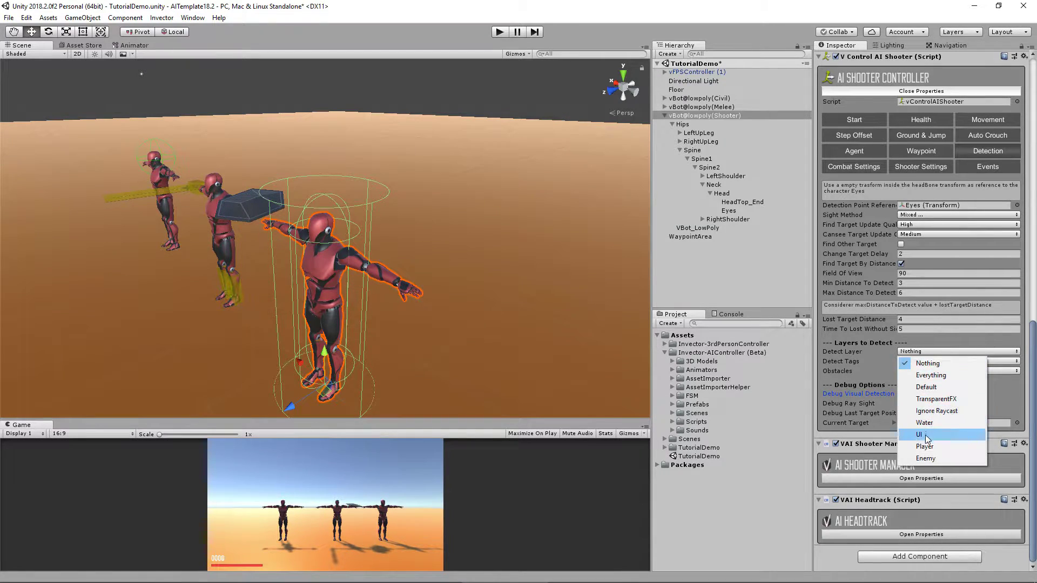
{"action": "left_click", "coordinate": [925, 447]}
{"action": "left_click", "coordinate": [921, 361]}
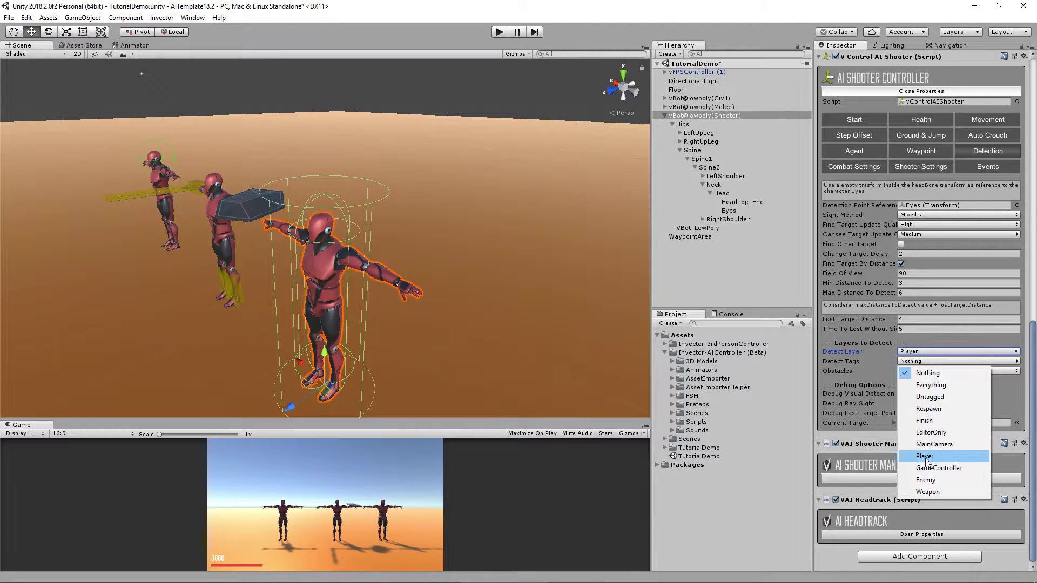
{"action": "left_click", "coordinate": [923, 456]}
{"action": "left_click_drag", "start_coordinate": [1035, 357], "coordinate": [1036, 338]}
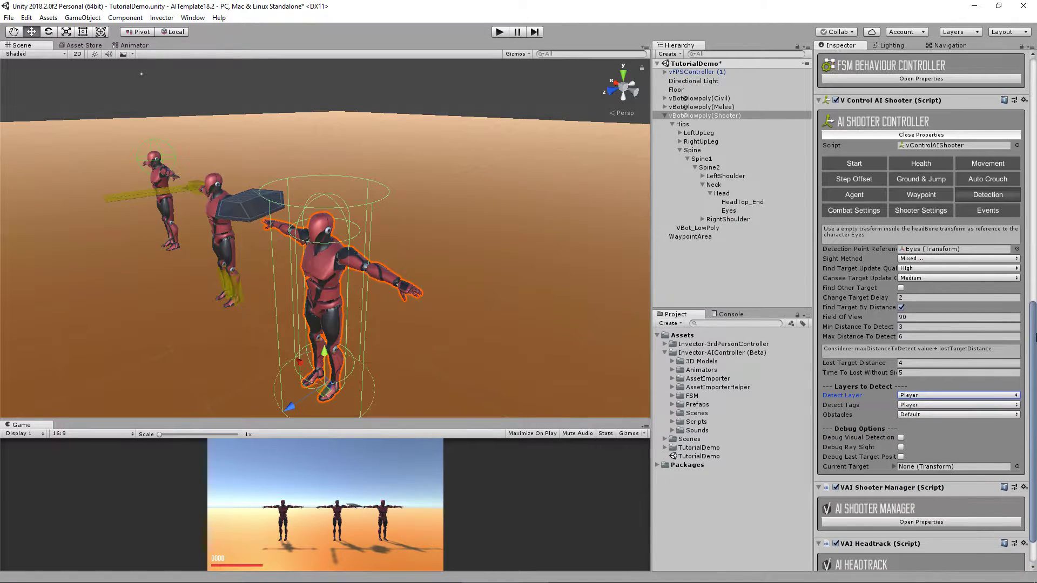
{"action": "left_click", "coordinate": [934, 136]}
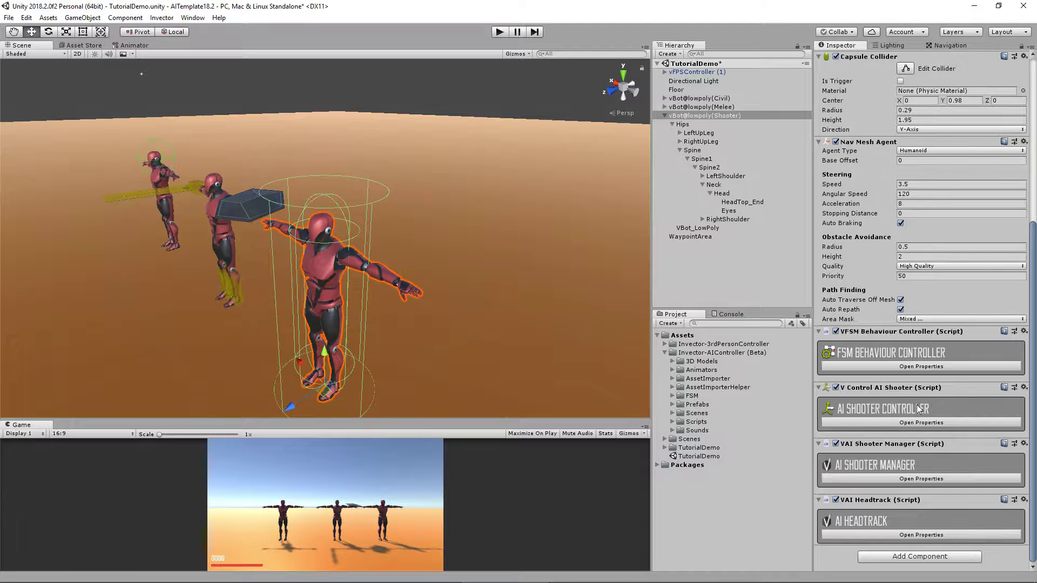
Step: Add the Player layer to the Damage Layer of the shooter's AI Shooter Manager, keeping Default included
{"action": "left_click", "coordinate": [903, 479]}
{"action": "scroll", "coordinate": [905, 467], "scroll_direction": "down", "scroll_amount": 5}
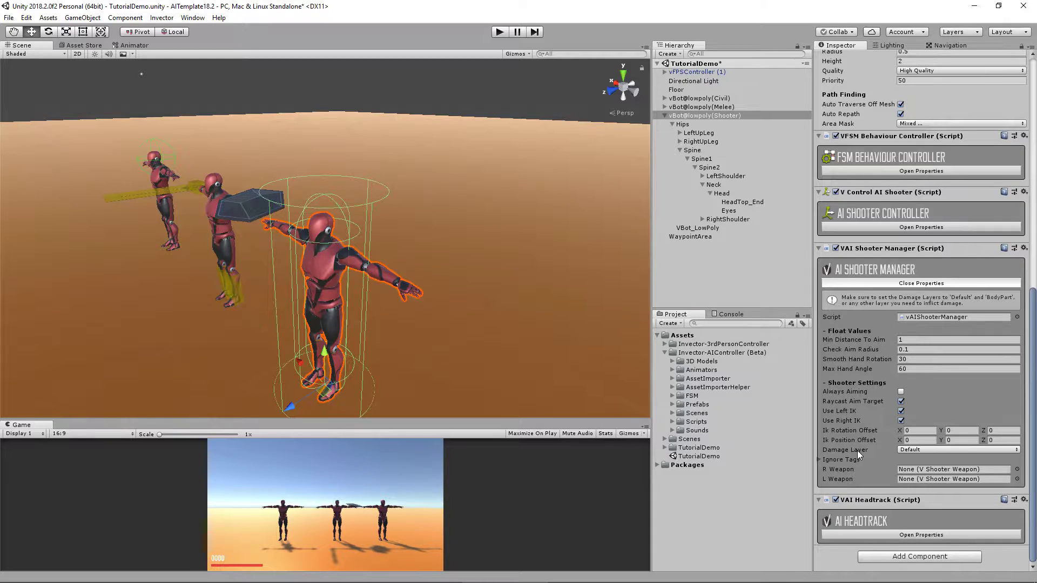
{"action": "left_click", "coordinate": [903, 451]}
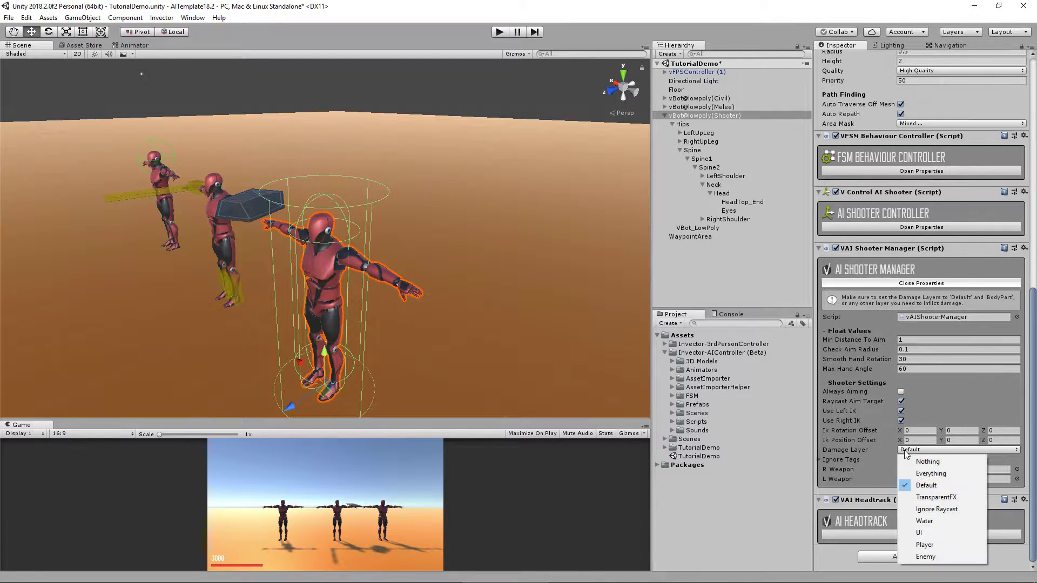
{"action": "left_click", "coordinate": [928, 545]}
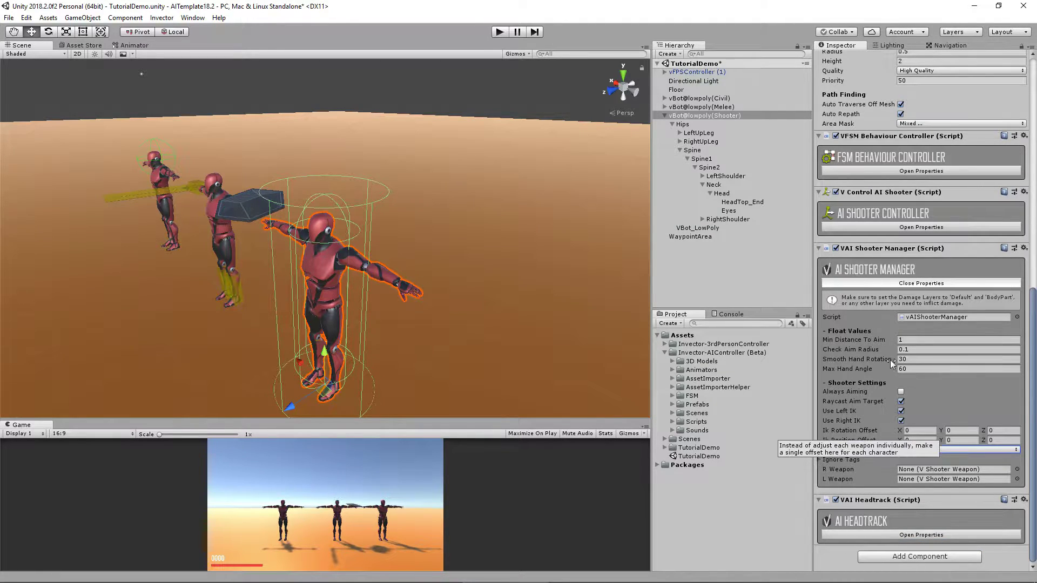
Step: Collapse the shooter's hierarchy and add the AI_vShotgun prefab from the Prefabs > Weapons folder to the scene
{"action": "left_click", "coordinate": [664, 118]}
{"action": "left_click", "coordinate": [664, 117]}
{"action": "scroll", "coordinate": [396, 291], "scroll_direction": "up", "scroll_amount": 10}
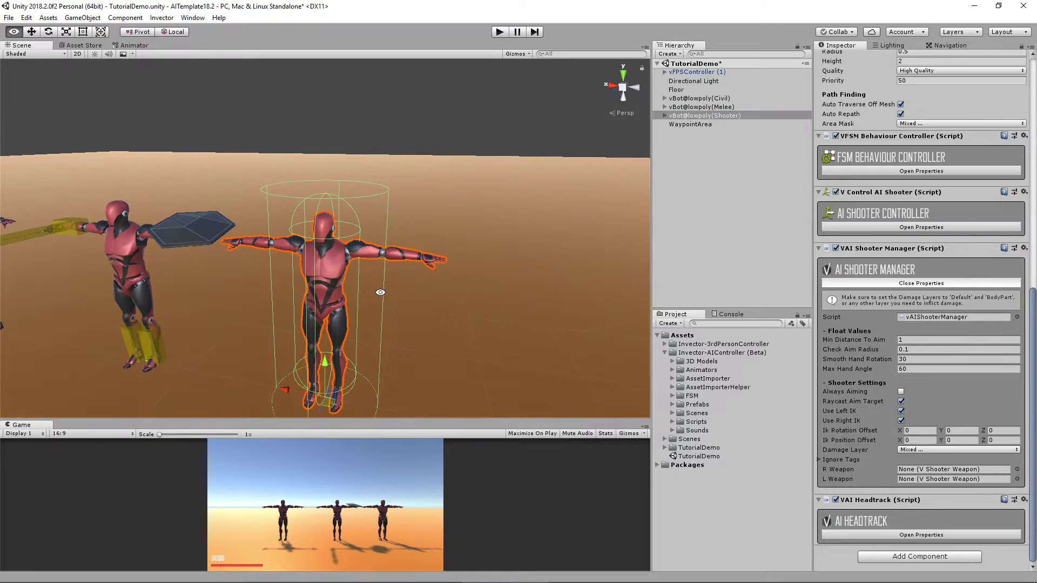
{"action": "scroll", "coordinate": [396, 291], "scroll_direction": "down", "scroll_amount": 2}
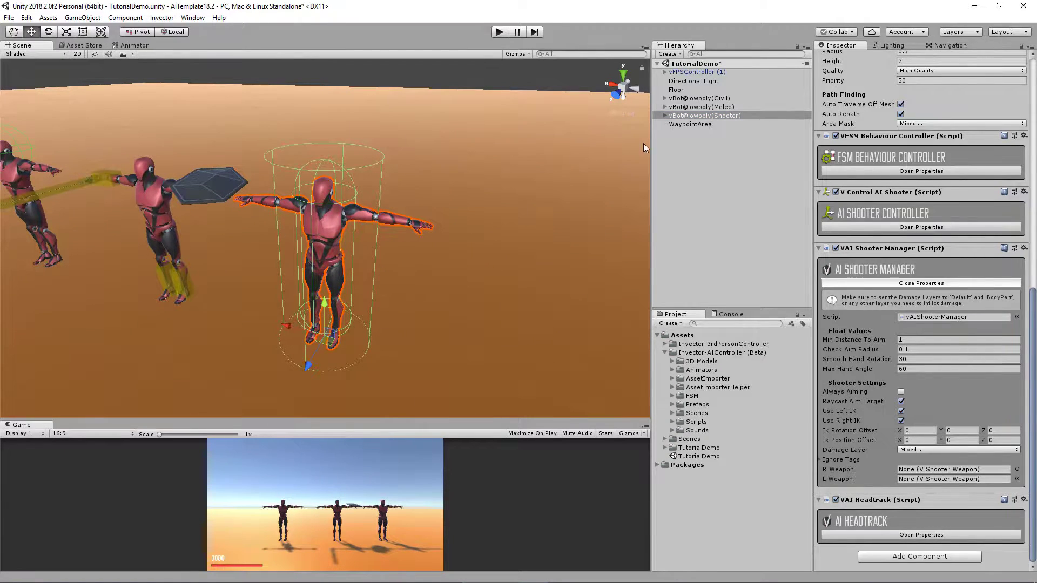
{"action": "left_click", "coordinate": [673, 405]}
{"action": "left_click", "coordinate": [680, 422]}
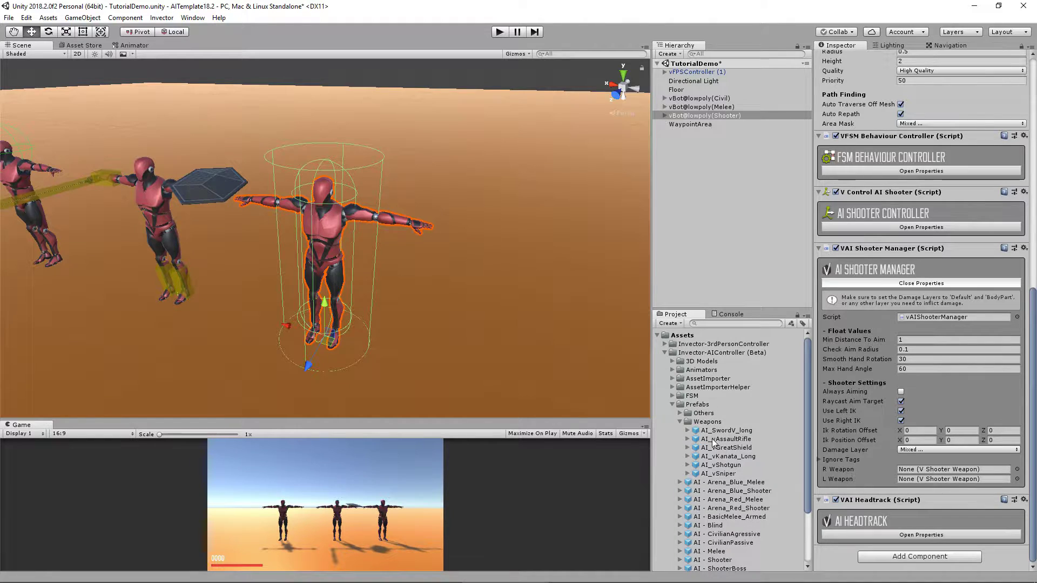
{"action": "left_click", "coordinate": [717, 465]}
{"action": "left_click_drag", "start_coordinate": [717, 463], "coordinate": [675, 127]}
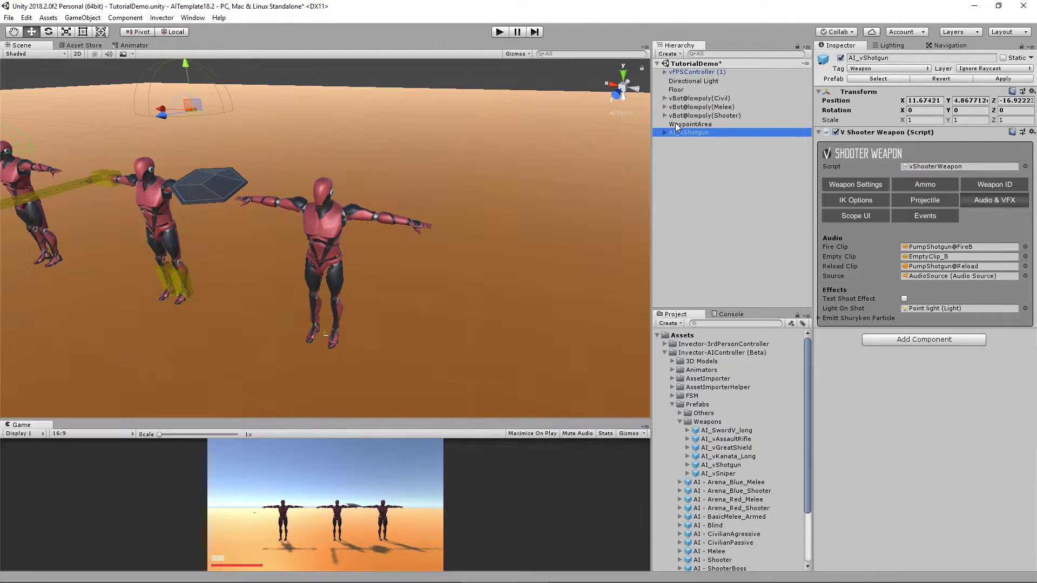
Step: Lower the shotgun to just above the floor, at Y 0.242
{"action": "key", "text": "f"}
{"action": "left_click_drag", "start_coordinate": [405, 234], "coordinate": [415, 96], "text": "alt"}
{"action": "scroll", "coordinate": [423, 215], "scroll_direction": "up", "scroll_amount": 3}
{"action": "left_click_drag", "start_coordinate": [359, 165], "coordinate": [434, 241], "text": "alt"}
Step: Expand the AI_vShotgun hierarchy to examine its child objects and select the renderer
{"action": "left_click", "coordinate": [665, 133]}
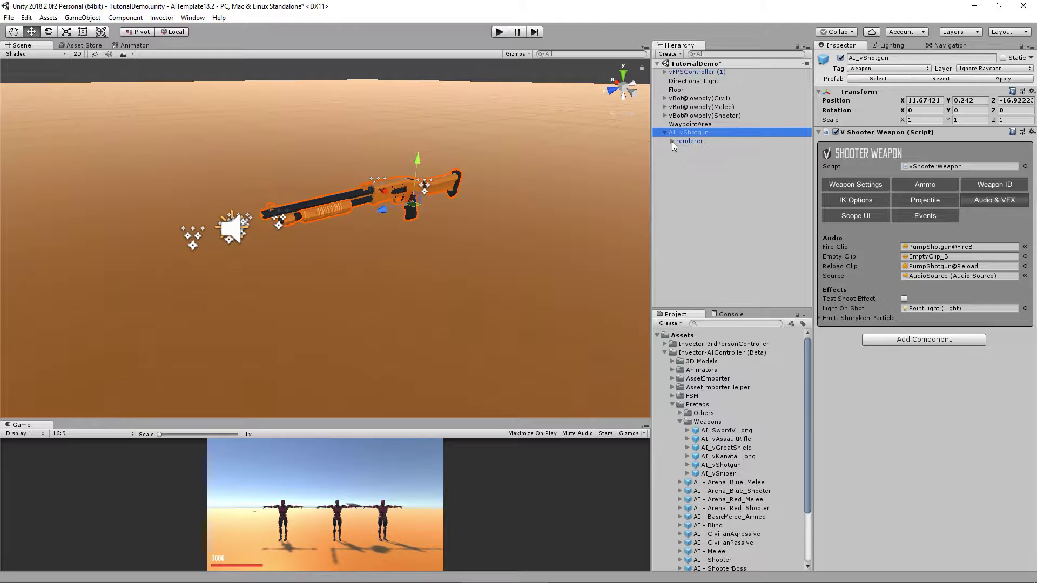
{"action": "left_click", "coordinate": [672, 141]}
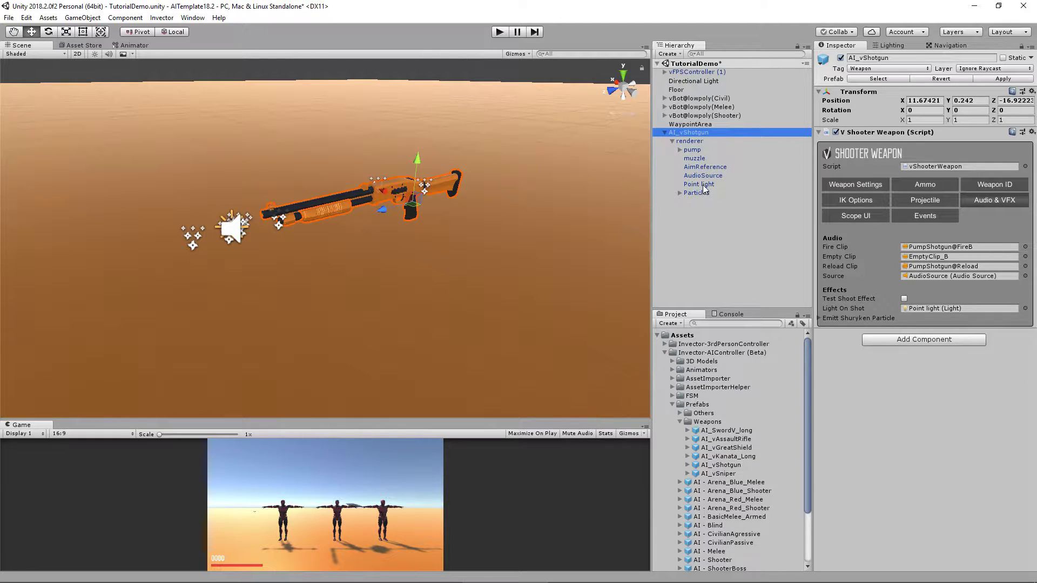
{"action": "left_click", "coordinate": [702, 142]}
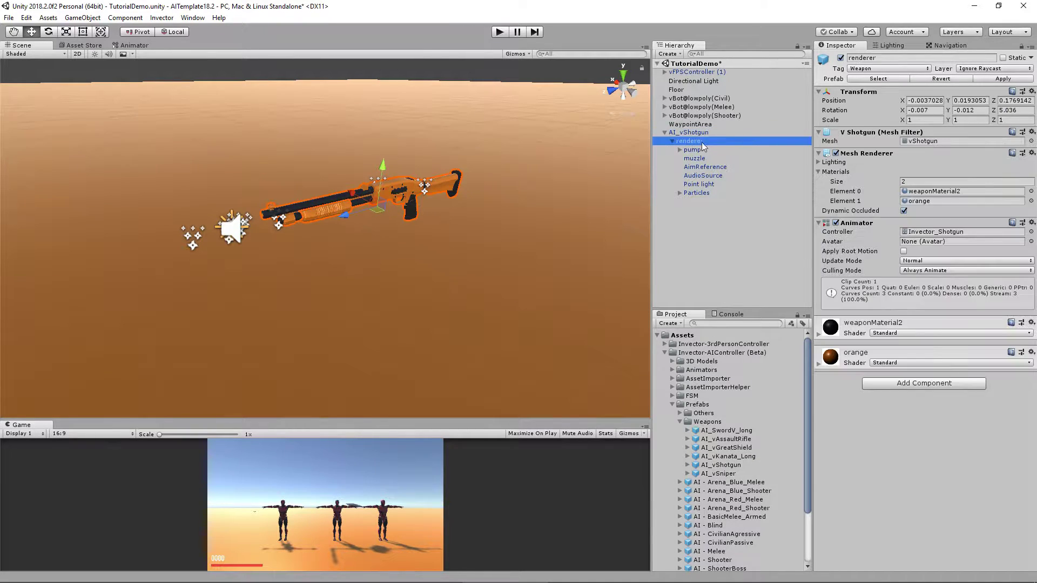
Step: Examine the shotgun's renderer, muzzle, AimReference, AudioSource, Point light and Particles objects, finishing with the AI_vShotgun hierarchy collapsed
{"action": "left_click", "coordinate": [840, 57]}
{"action": "left_click", "coordinate": [840, 58]}
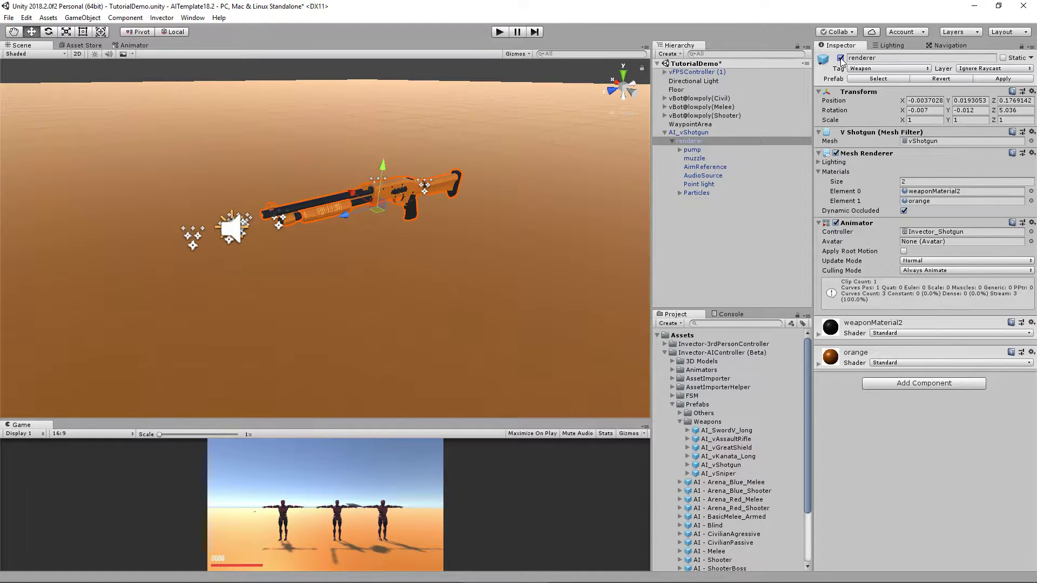
{"action": "left_click", "coordinate": [694, 158]}
{"action": "left_click", "coordinate": [718, 168]}
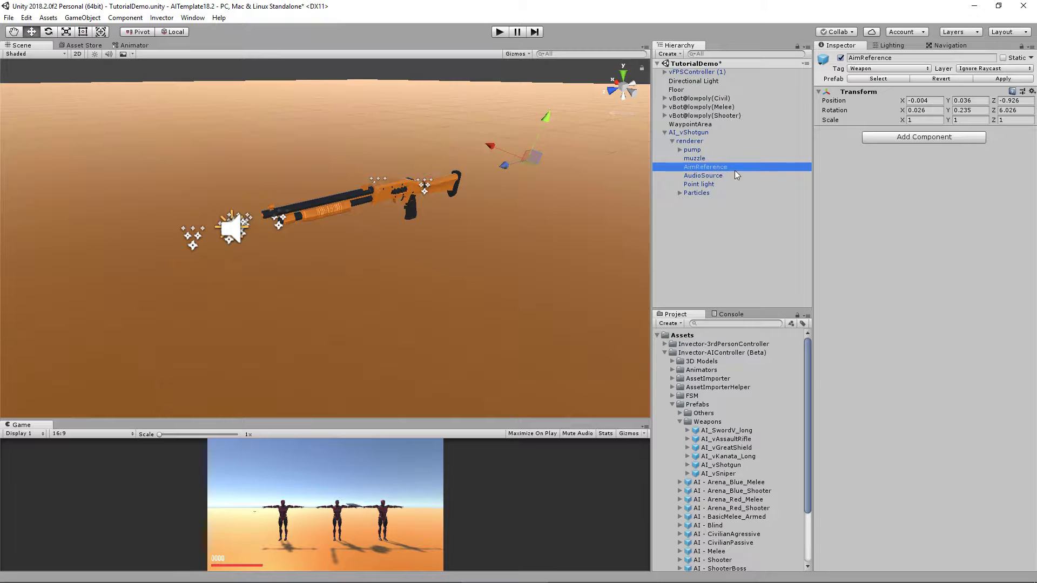
{"action": "left_click", "coordinate": [705, 175]}
{"action": "left_click", "coordinate": [707, 184]}
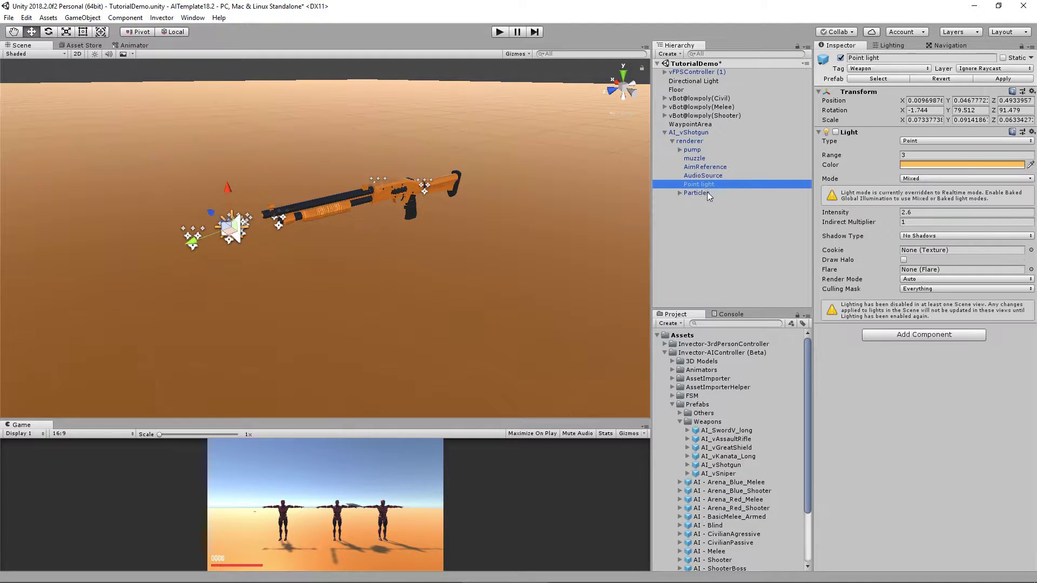
{"action": "left_click", "coordinate": [679, 193]}
{"action": "left_click", "coordinate": [679, 193]}
{"action": "left_click", "coordinate": [701, 141]}
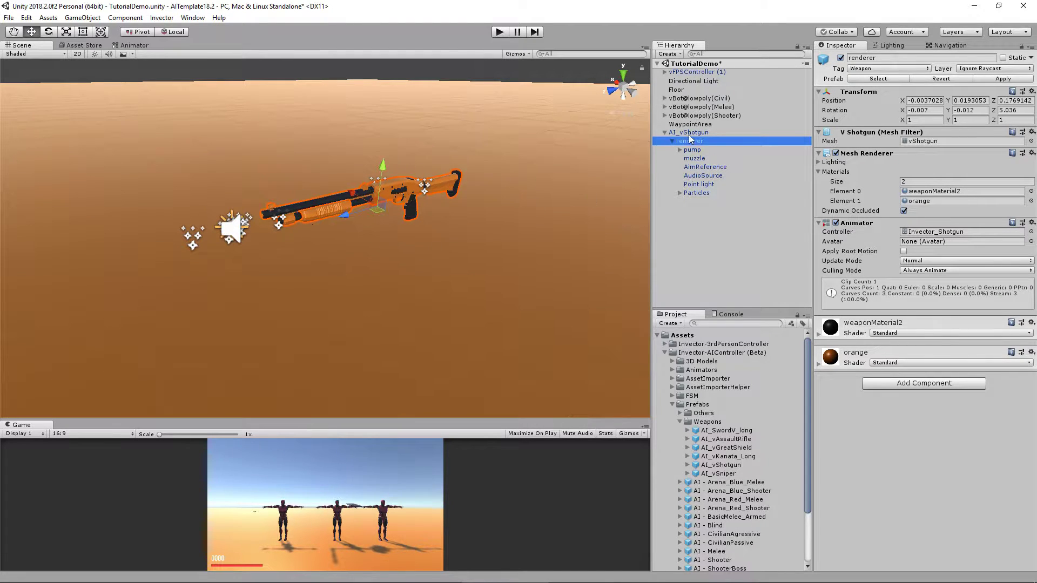
{"action": "left_click", "coordinate": [714, 132]}
{"action": "left_click", "coordinate": [665, 132]}
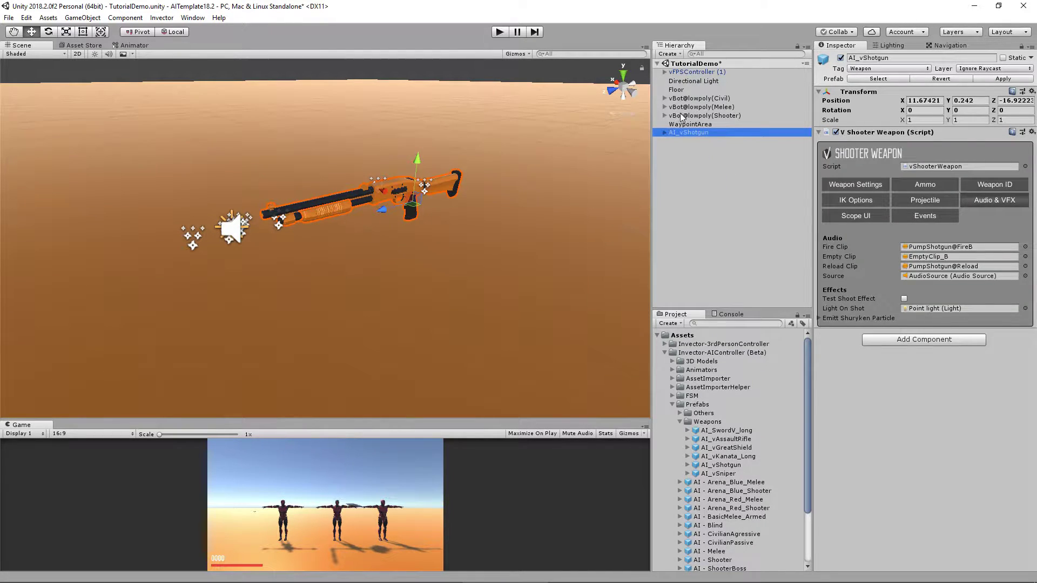
Step: Expand the shooter's bones down to RightHand, try AI_vShotgun as its child, and show the Weapon ID settings
{"action": "double_click", "coordinate": [668, 116]}
{"action": "left_click", "coordinate": [665, 116]}
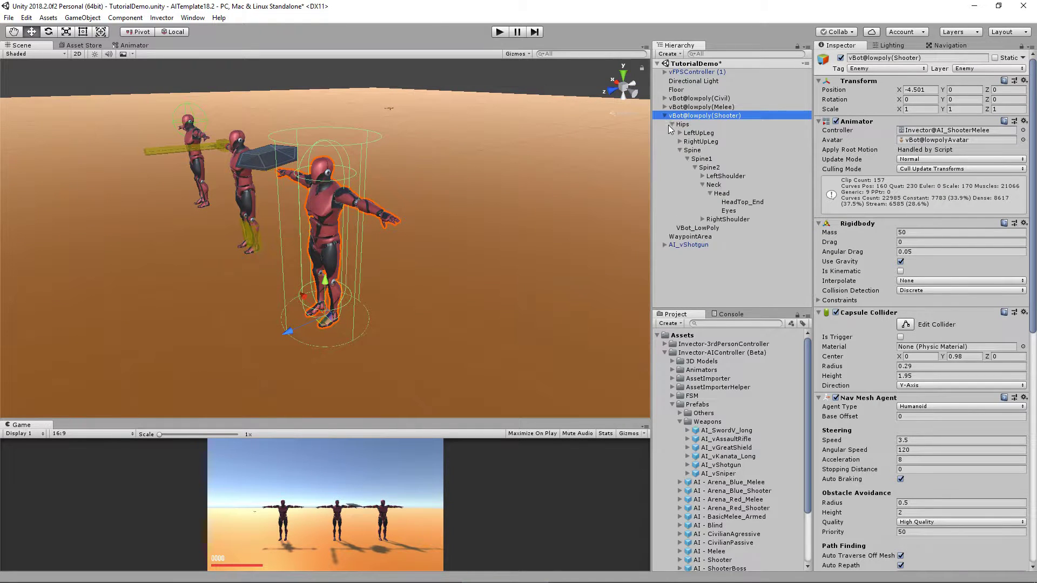
{"action": "left_click", "coordinate": [703, 185]}
{"action": "left_click", "coordinate": [703, 193]}
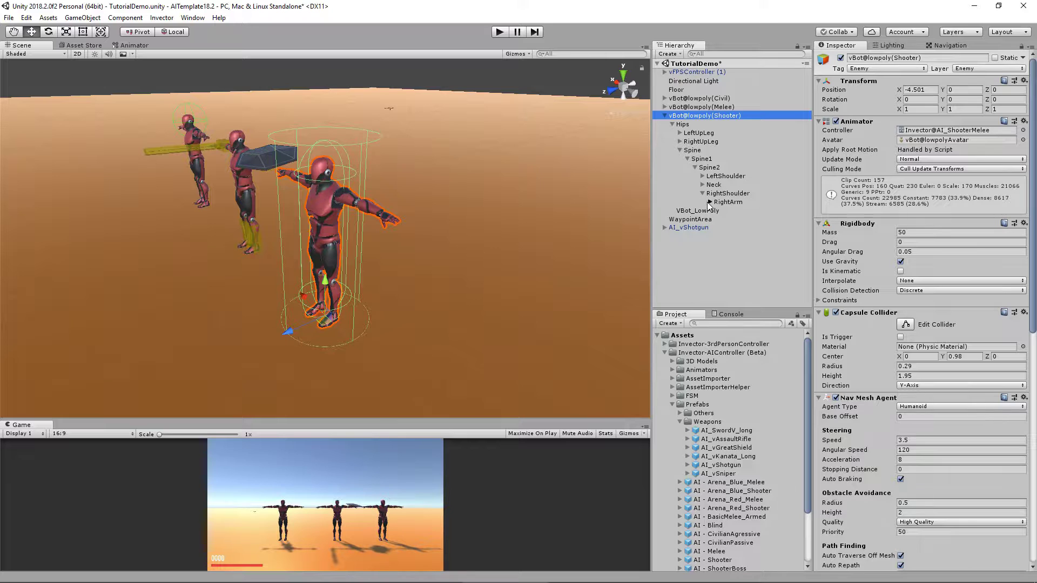
{"action": "left_click", "coordinate": [710, 202]}
{"action": "left_click", "coordinate": [717, 211]}
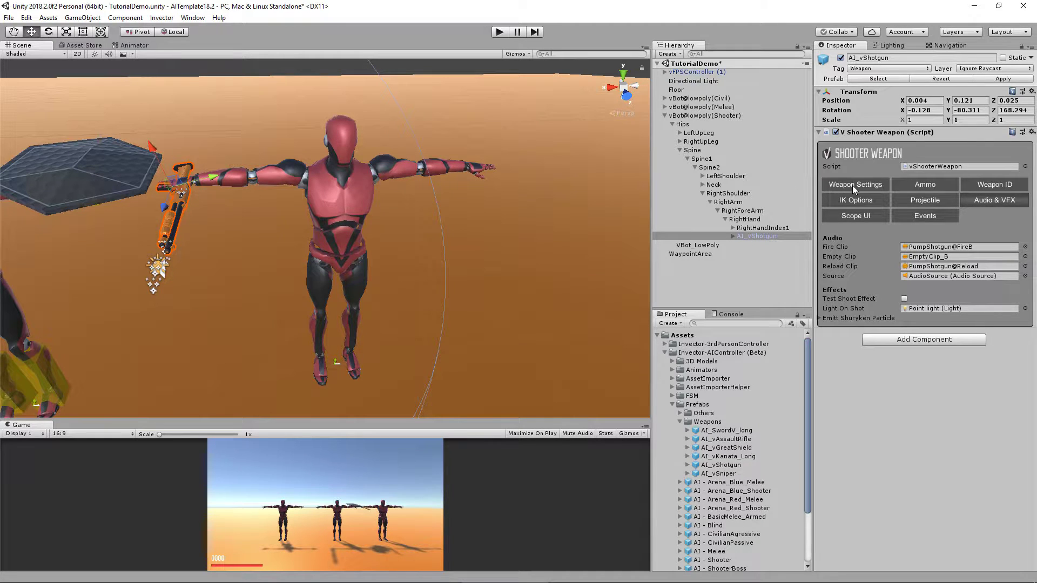
{"action": "left_click", "coordinate": [978, 184]}
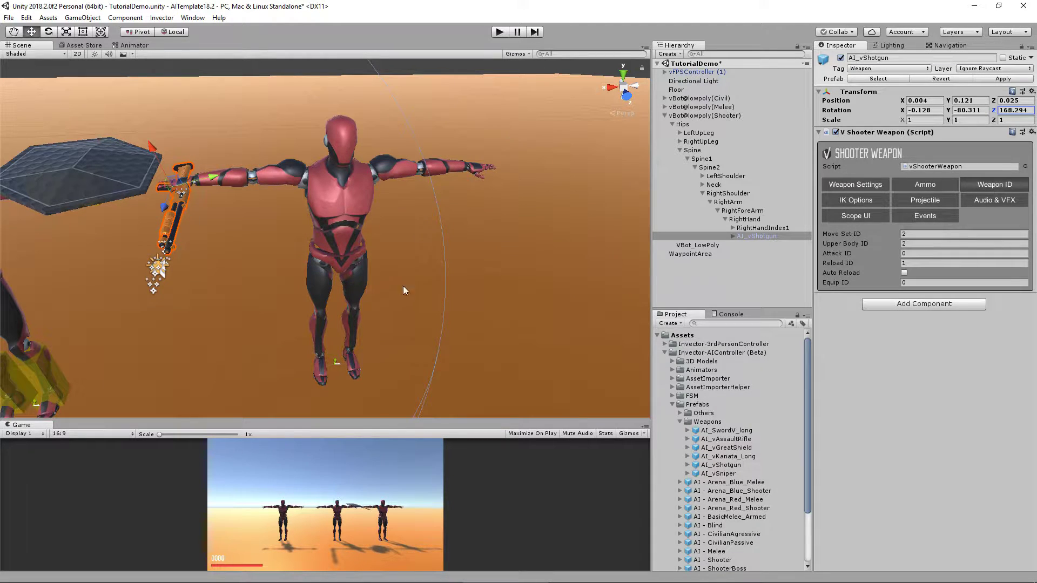
Step: Create an empty child object named Handler under the shooter's RightHand bone
{"action": "left_click_drag", "start_coordinate": [637, 282], "coordinate": [476, 245], "text": "alt"}
{"action": "right_click_drag", "start_coordinate": [476, 245], "coordinate": [489, 246]}
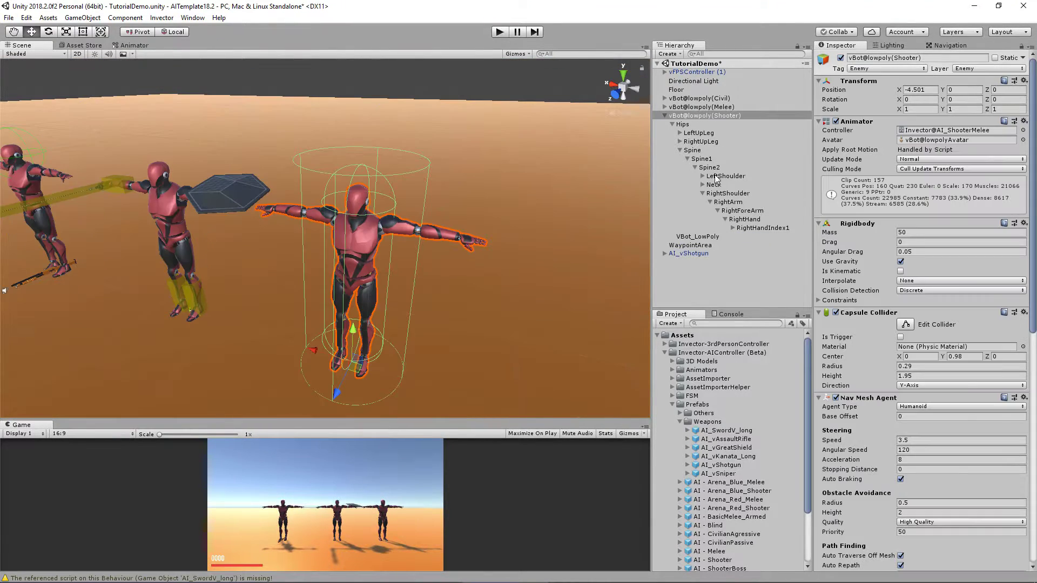
{"action": "right_click", "coordinate": [743, 221]}
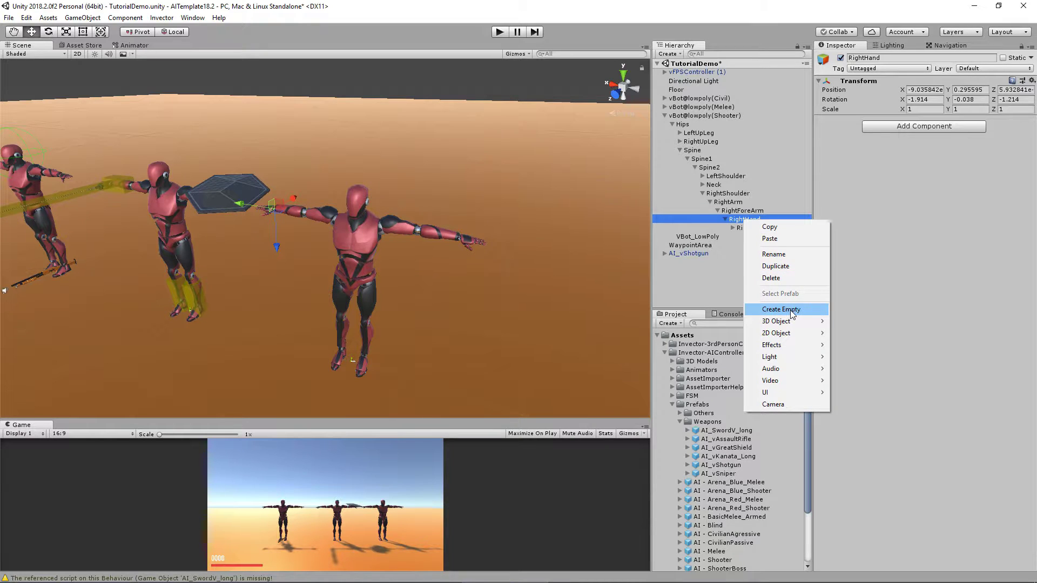
{"action": "left_click", "coordinate": [789, 310]}
{"action": "type", "text": "Handler"}
{"action": "key", "text": "Return"}
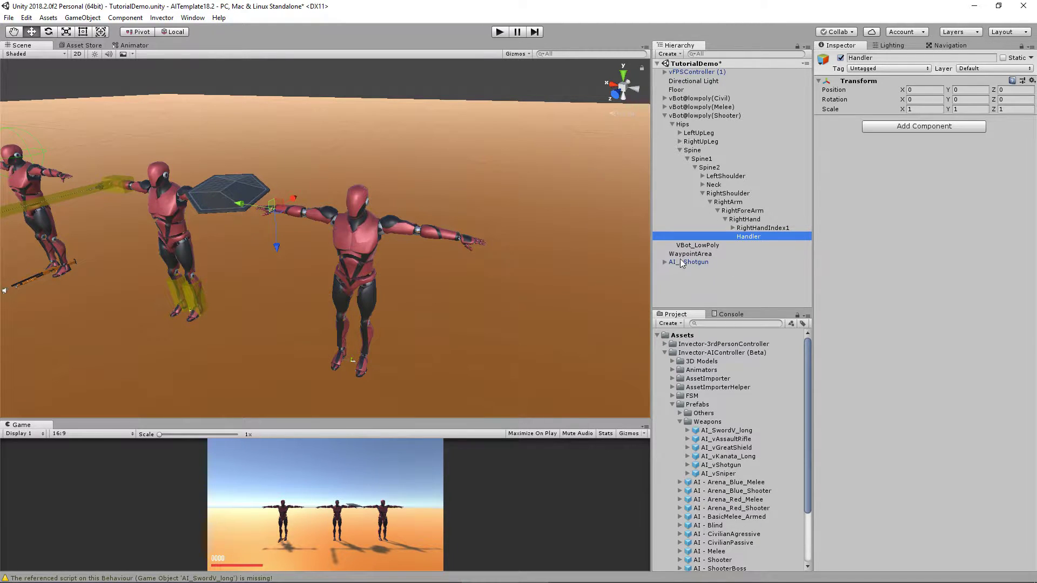
Step: Parent AI_vShotgun to Handler and reset its local position and rotation to 0 on all axes
{"action": "left_click_drag", "start_coordinate": [682, 263], "coordinate": [759, 241]}
{"action": "left_click", "coordinate": [934, 100]}
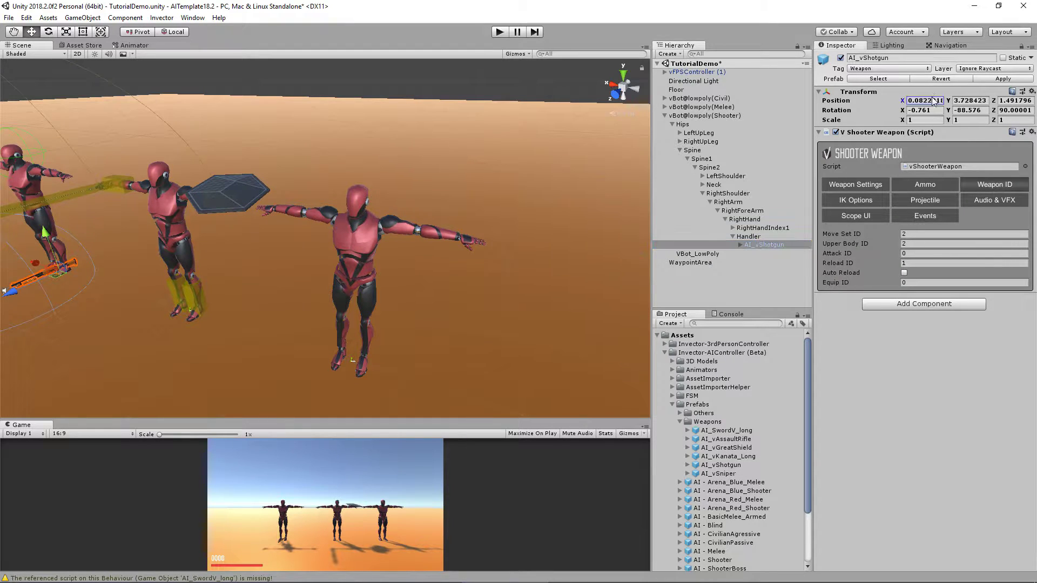
{"action": "left_click", "coordinate": [1032, 91]}
{"action": "left_click", "coordinate": [982, 102]}
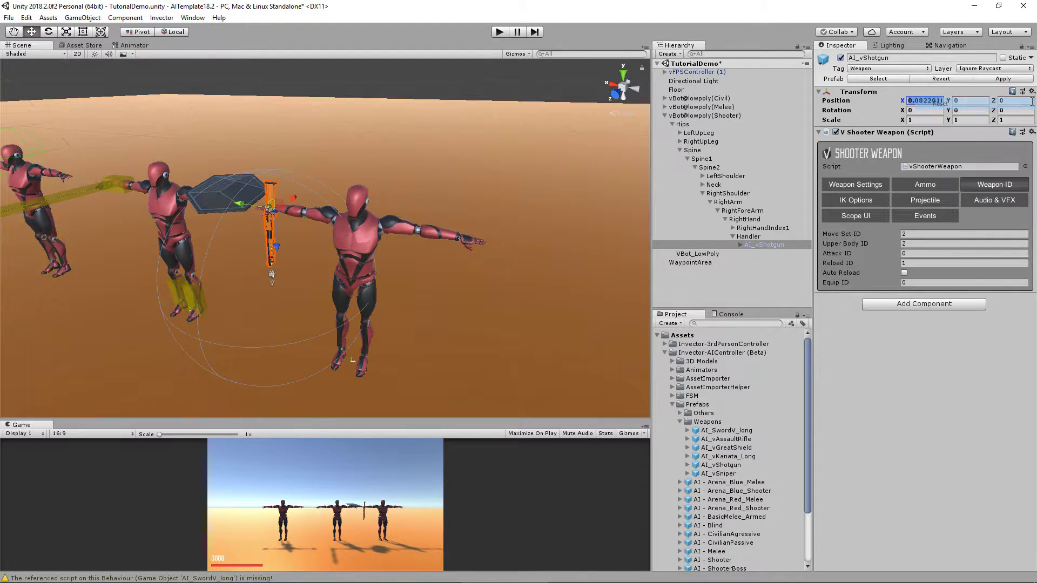
{"action": "type", "text": "0"}
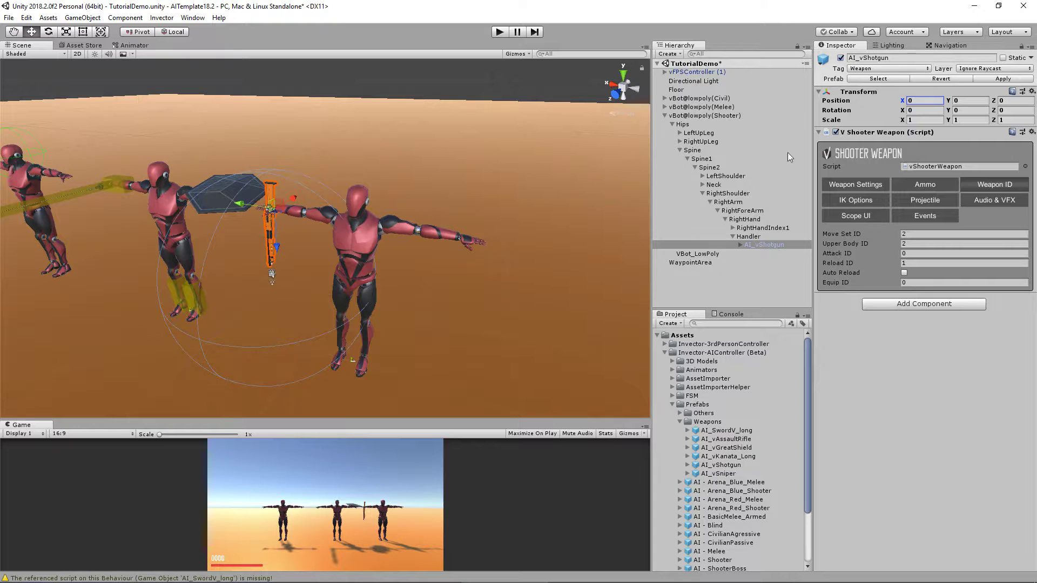
Step: Deactivate the vFPSController (1) object and start play mode
{"action": "left_click_drag", "start_coordinate": [238, 194], "coordinate": [278, 205], "text": "alt"}
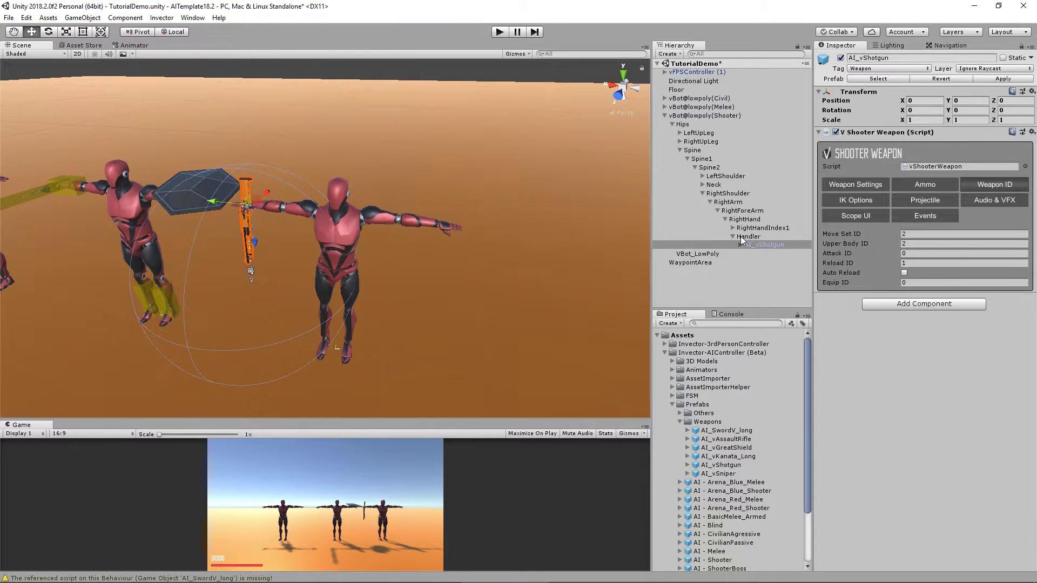
{"action": "left_click", "coordinate": [691, 72]}
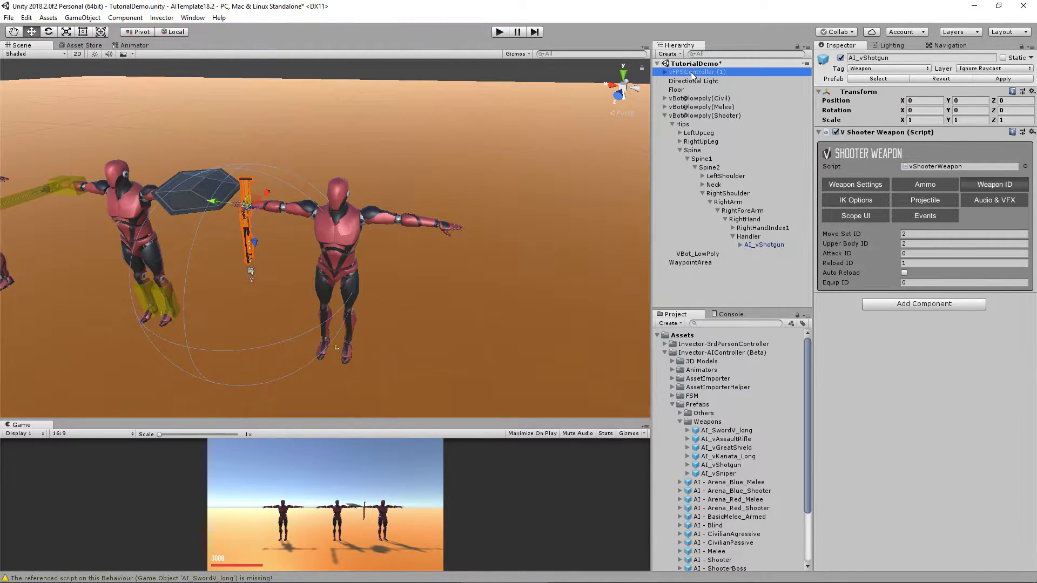
{"action": "left_click", "coordinate": [840, 58]}
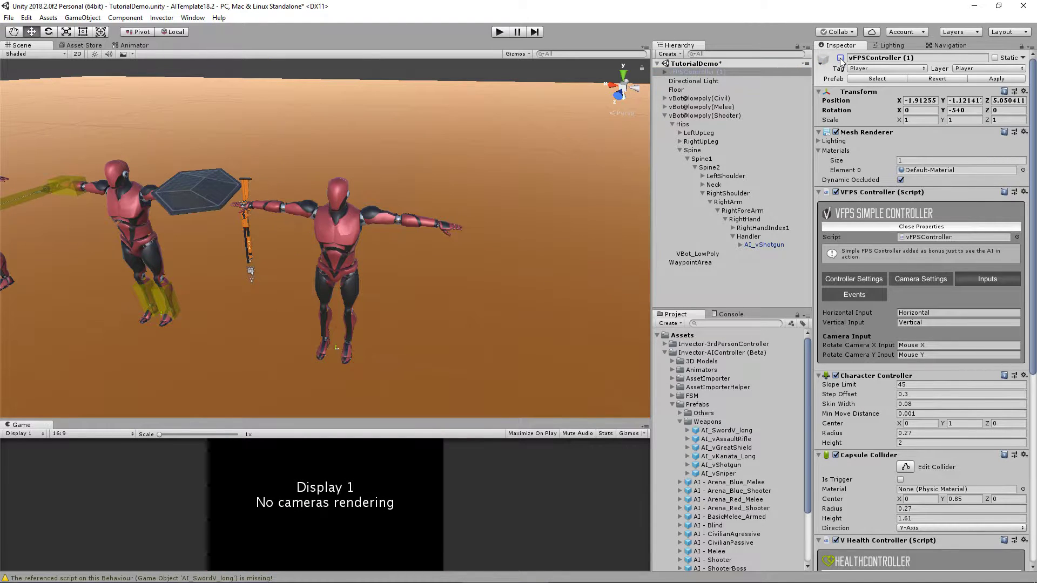
{"action": "left_click", "coordinate": [501, 33]}
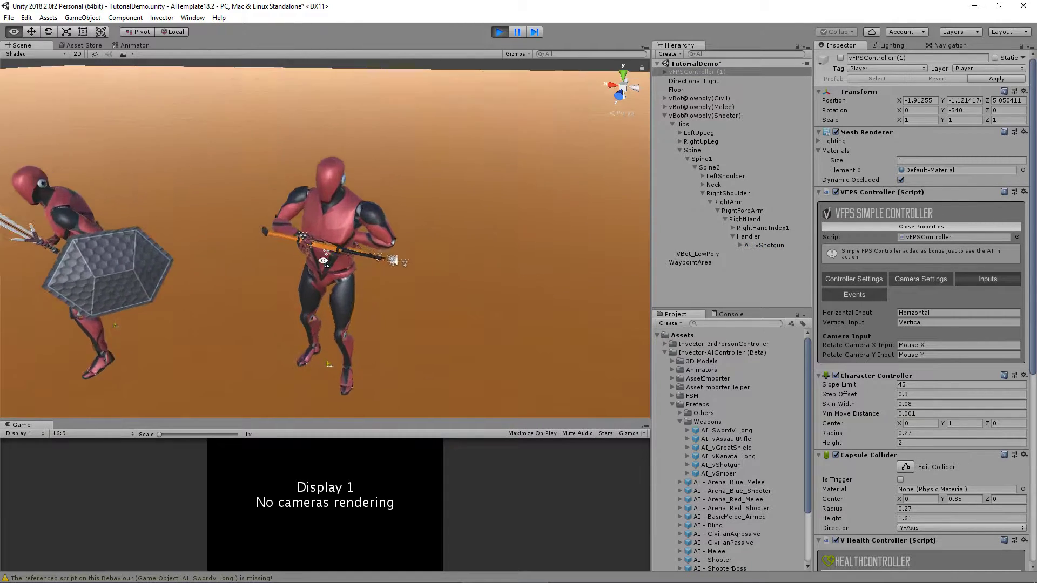
Step: Enable Lock Aim Debug in the Shooter Settings of the shooter's AI Shooter Controller
{"action": "scroll", "coordinate": [323, 260], "scroll_direction": "up", "scroll_amount": 5, "text": "alt"}
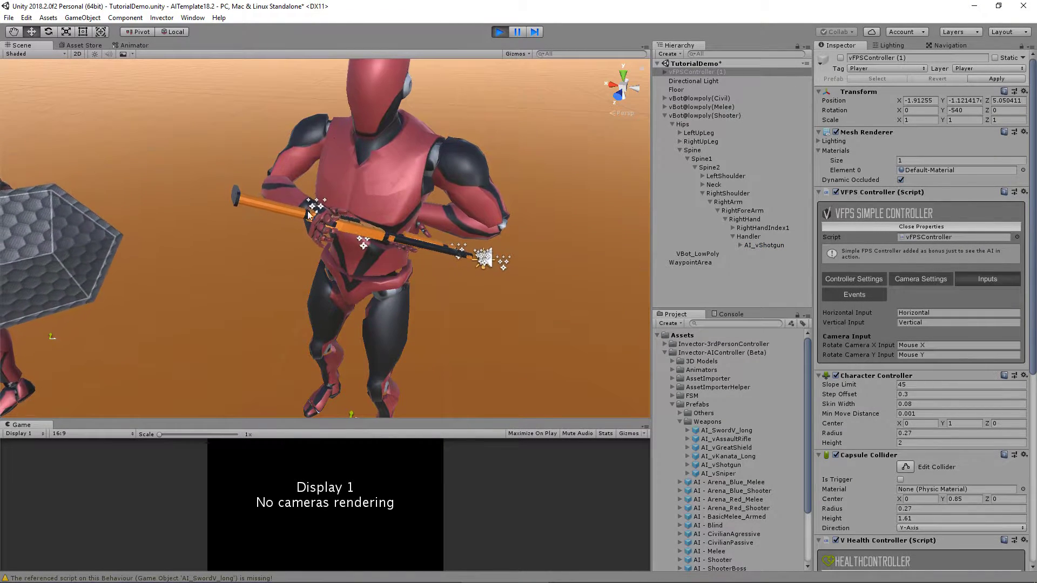
{"action": "scroll", "coordinate": [318, 195], "scroll_direction": "down", "scroll_amount": 3, "text": "alt"}
{"action": "left_click_drag", "start_coordinate": [318, 195], "coordinate": [229, 193], "text": "alt"}
{"action": "scroll", "coordinate": [258, 193], "scroll_direction": "up", "scroll_amount": 1, "text": "alt"}
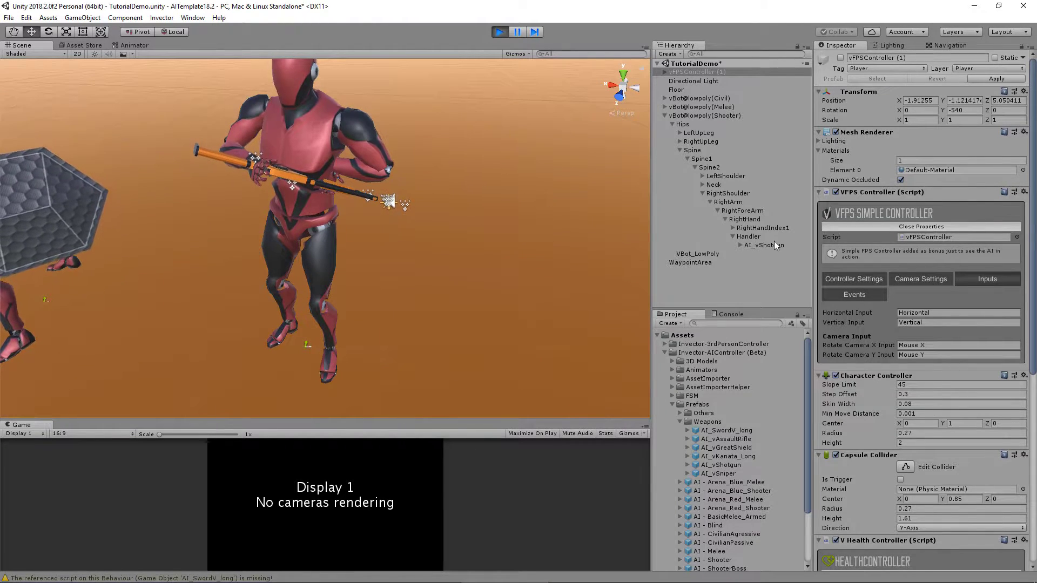
{"action": "left_click", "coordinate": [709, 115]}
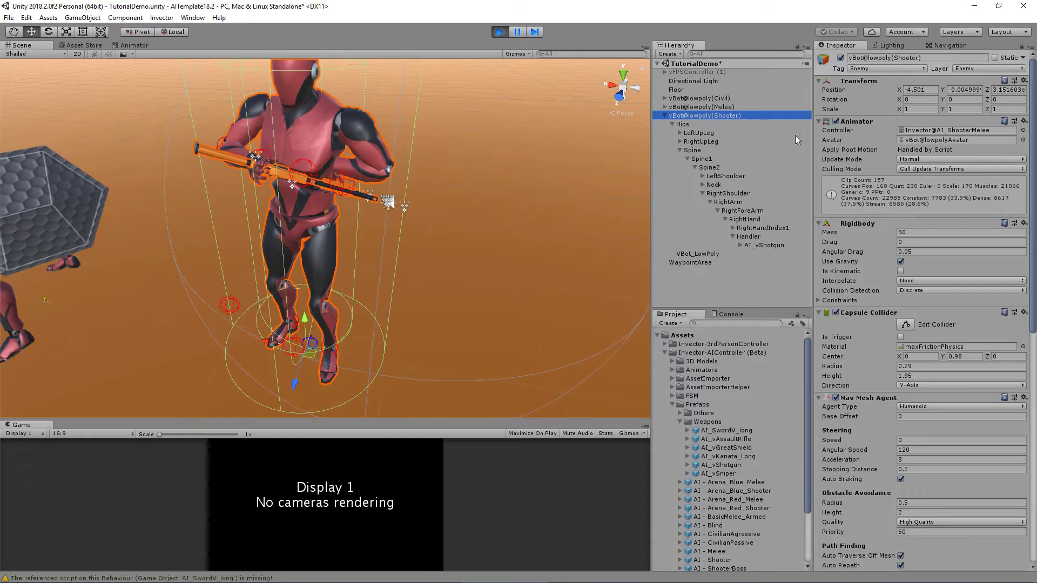
{"action": "scroll", "coordinate": [882, 236], "scroll_direction": "down", "scroll_amount": 10}
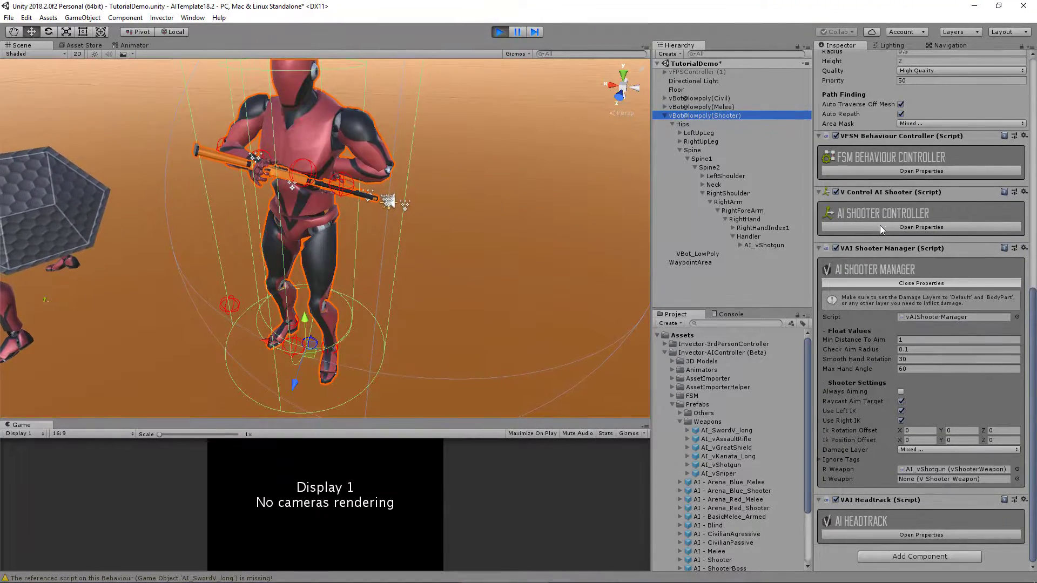
{"action": "left_click", "coordinate": [879, 226]}
{"action": "left_click", "coordinate": [925, 300]}
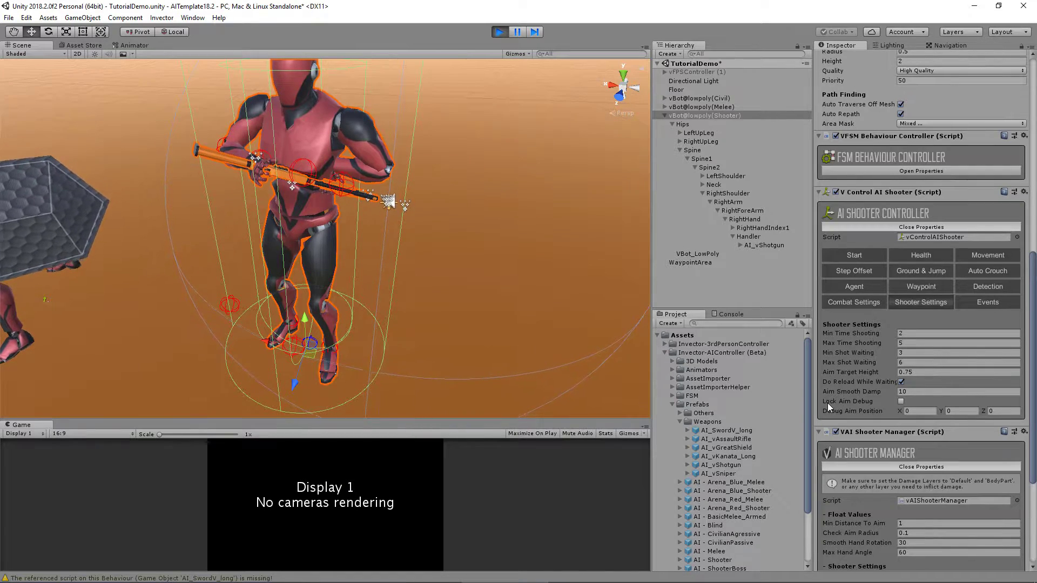
{"action": "left_click", "coordinate": [901, 401]}
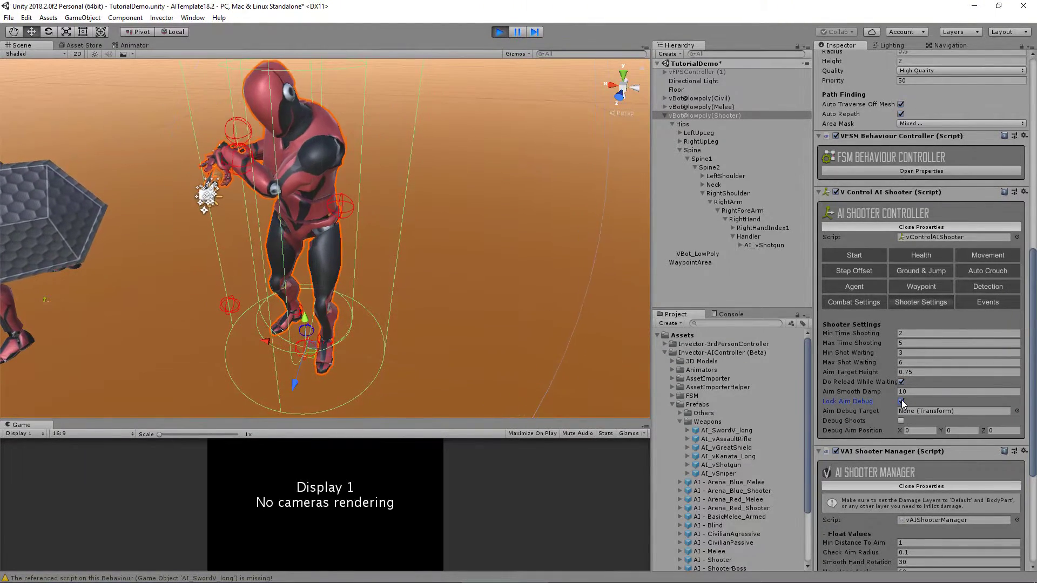
Step: Rotate the Handler to about X -79.4, Y 10.1, Z 87.9 so the shotgun points forward in the aiming pose
{"action": "left_click_drag", "start_coordinate": [313, 208], "coordinate": [500, 156], "text": "alt"}
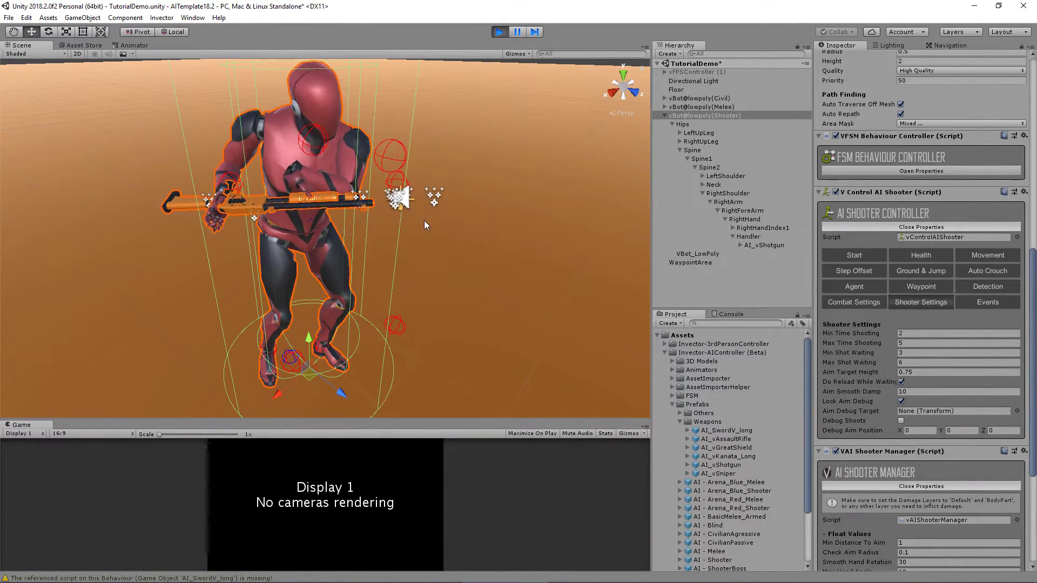
{"action": "left_click_drag", "start_coordinate": [407, 215], "coordinate": [386, 203], "text": "alt"}
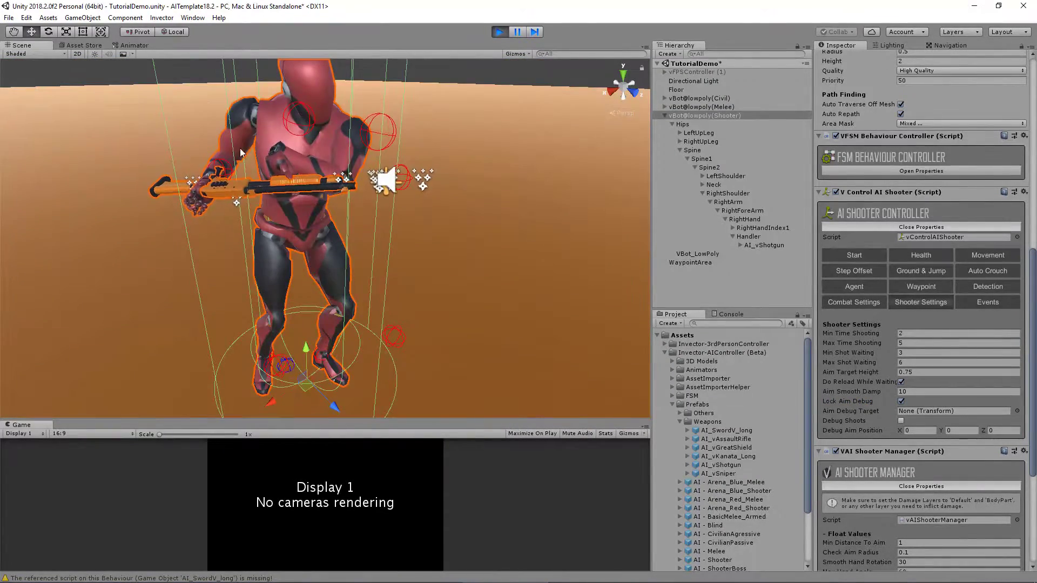
{"action": "left_click_drag", "start_coordinate": [396, 203], "coordinate": [397, 225], "text": "alt"}
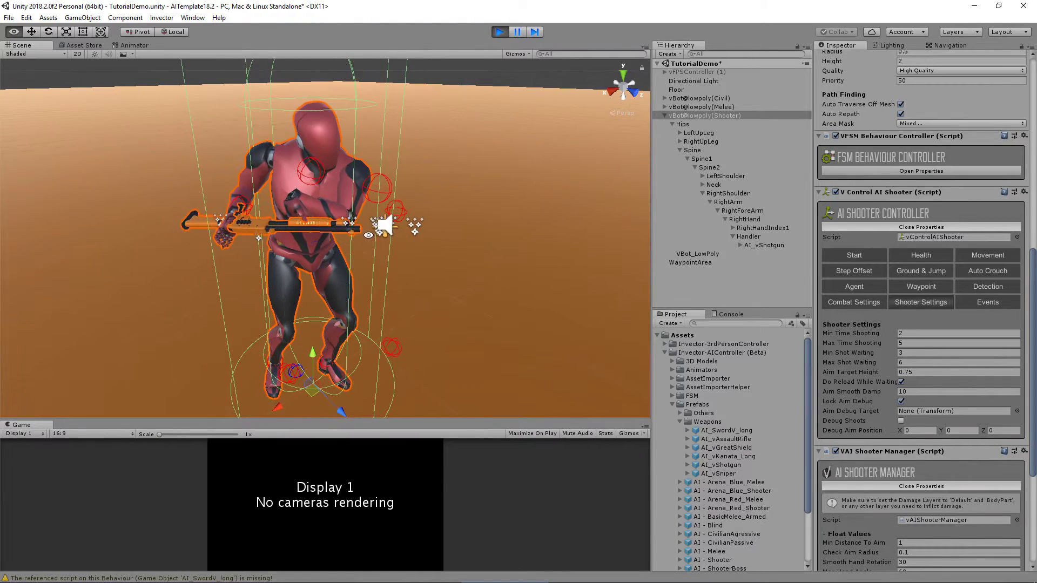
{"action": "left_click", "coordinate": [756, 237]}
{"action": "double_click", "coordinate": [754, 237]}
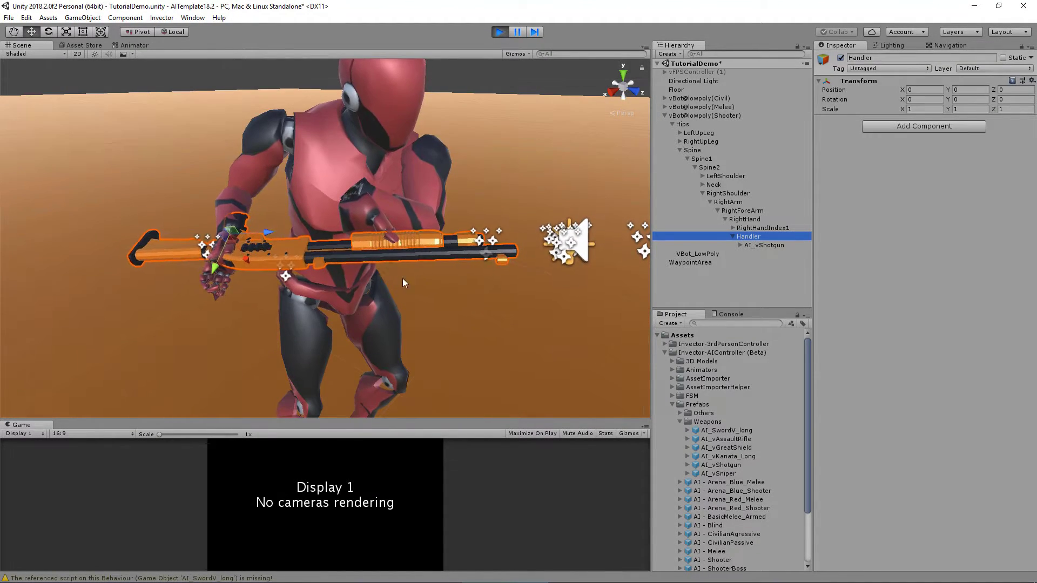
{"action": "key", "text": "e"}
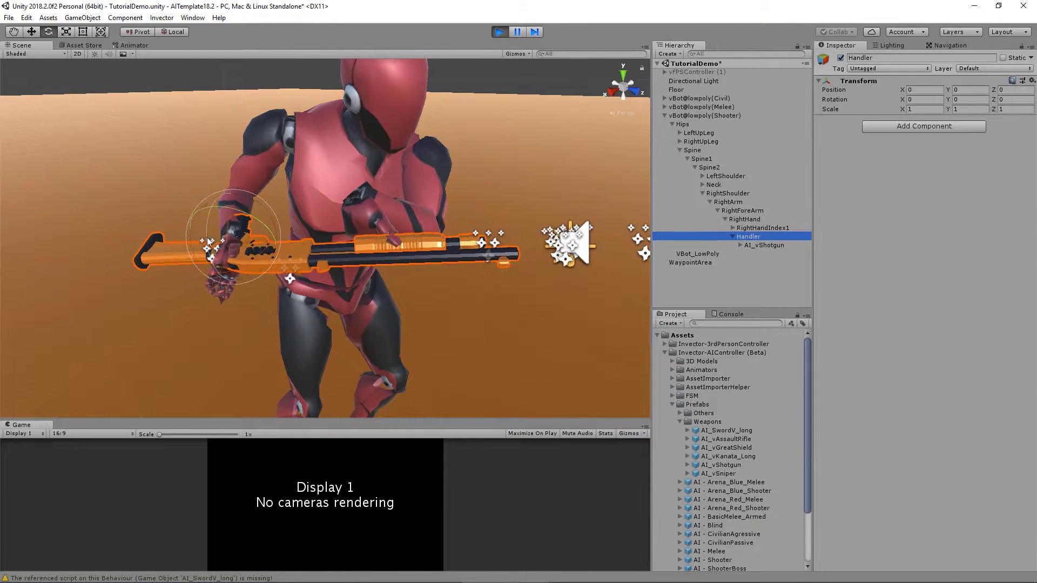
{"action": "left_click_drag", "start_coordinate": [206, 243], "coordinate": [256, 103]}
{"action": "left_click_drag", "start_coordinate": [215, 266], "coordinate": [334, 240]}
{"action": "left_click_drag", "start_coordinate": [344, 197], "coordinate": [373, 208]}
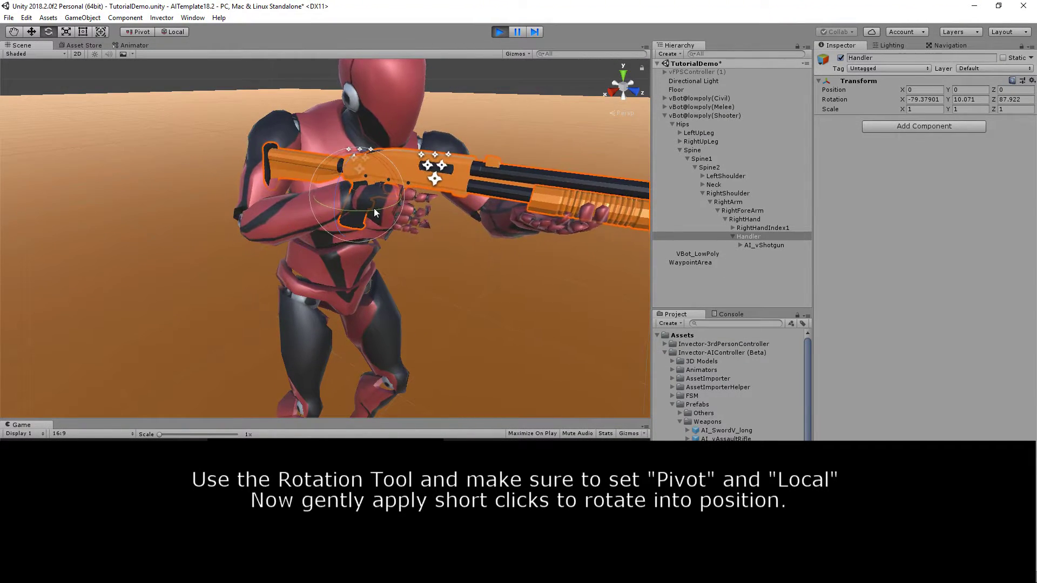
Step: Refine the Handler's rotation from the front view to about X -108.4, Y 5.7, Z 85.8, aligning the shotgun with the aim
{"action": "left_click", "coordinate": [613, 92]}
{"action": "left_click", "coordinate": [635, 87]}
{"action": "left_click", "coordinate": [626, 114]}
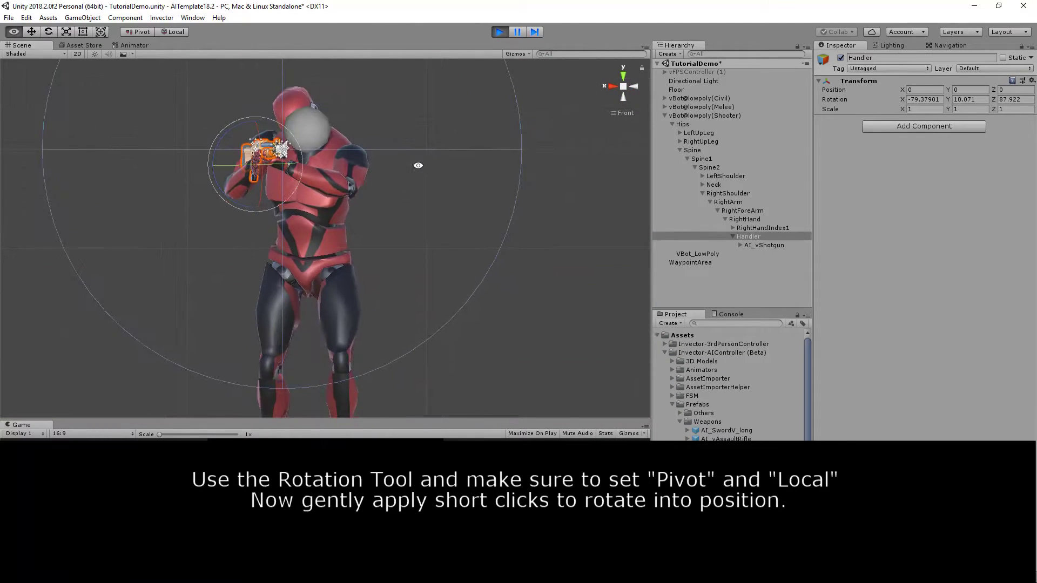
{"action": "middle_click_drag", "start_coordinate": [419, 164], "coordinate": [521, 241]}
{"action": "scroll", "coordinate": [520, 240], "scroll_direction": "up", "scroll_amount": 5}
{"action": "scroll", "coordinate": [493, 231], "scroll_direction": "up", "scroll_amount": 6}
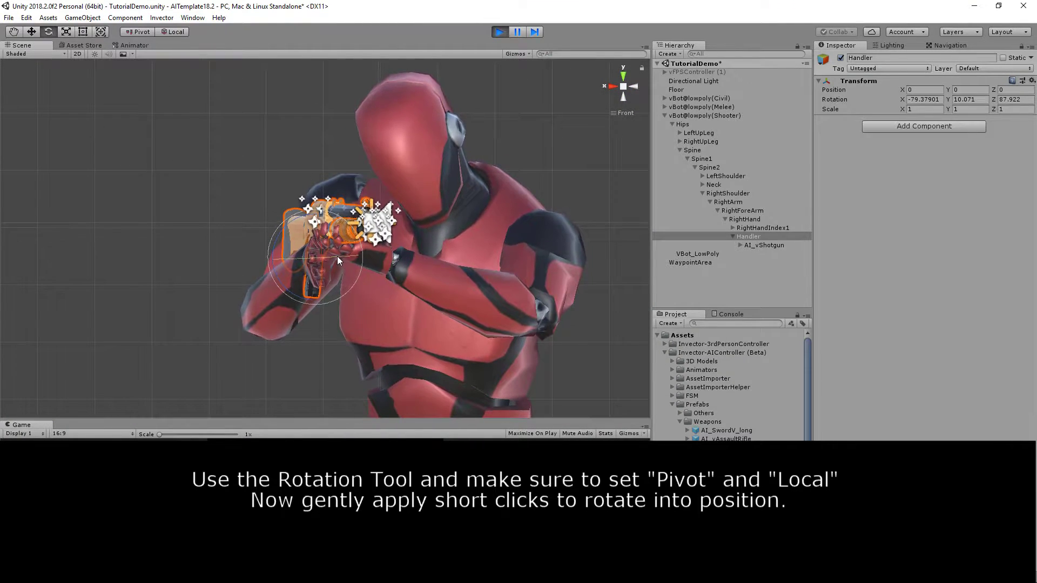
{"action": "left_click_drag", "start_coordinate": [337, 256], "coordinate": [417, 252]}
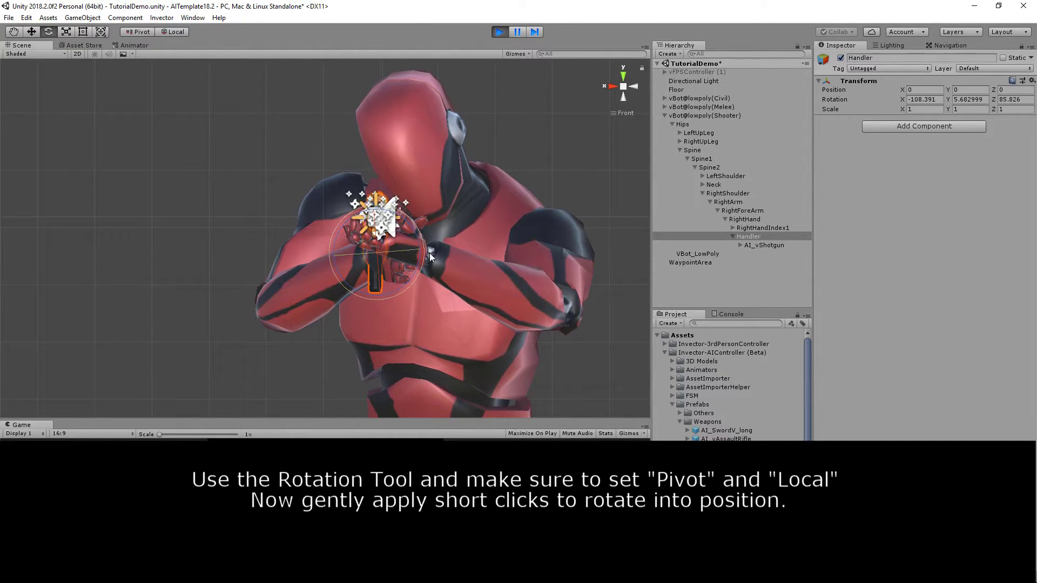
Step: Move the Handler to about X -0.0023, Y 0.0903, Z 0.0406 so the shotgun's grip sits in the right hand
{"action": "left_click", "coordinate": [636, 87]}
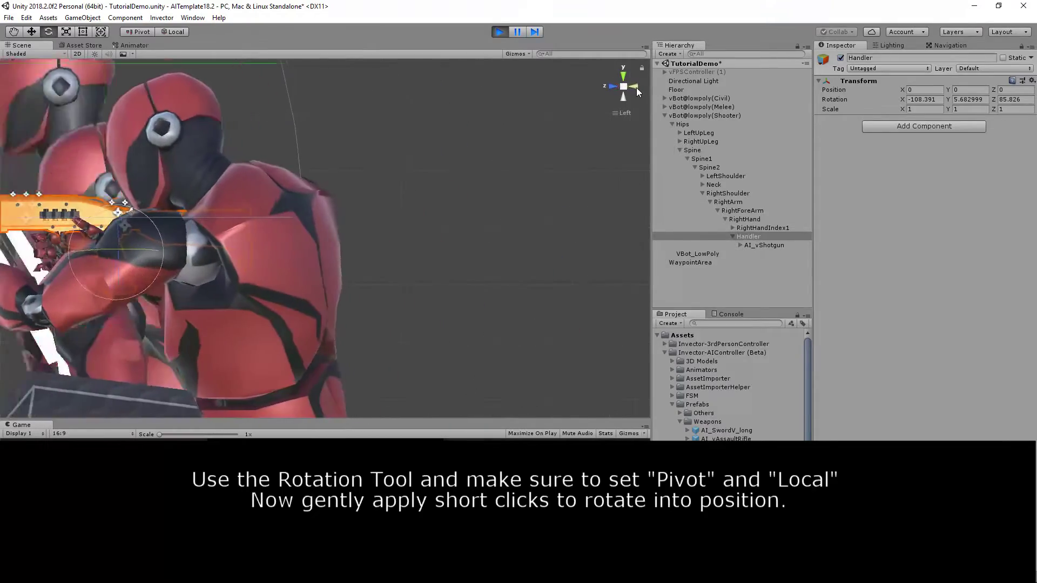
{"action": "left_click", "coordinate": [631, 86]}
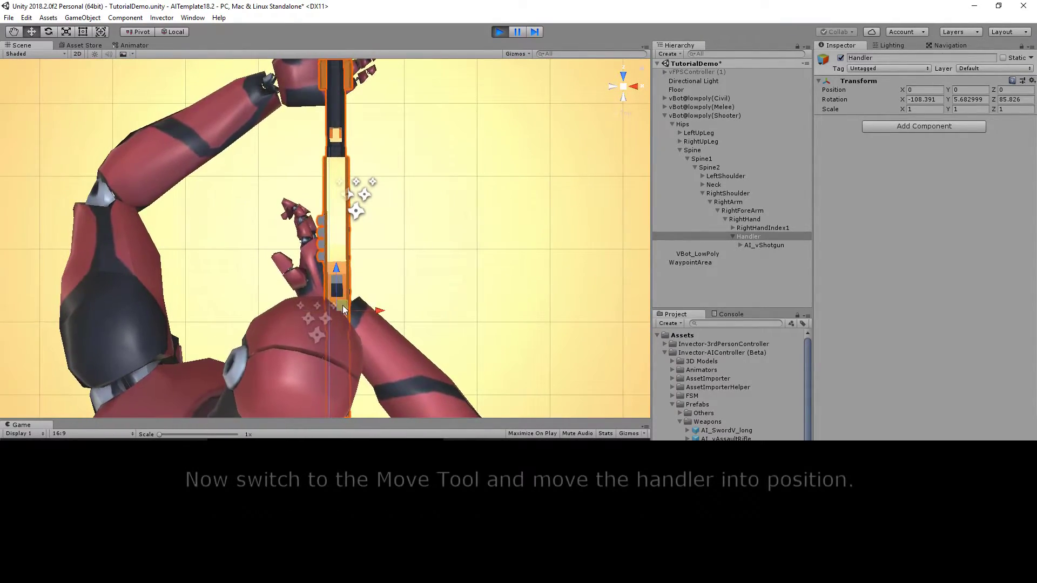
{"action": "left_click_drag", "start_coordinate": [344, 309], "coordinate": [297, 235]}
{"action": "left_click", "coordinate": [615, 87]}
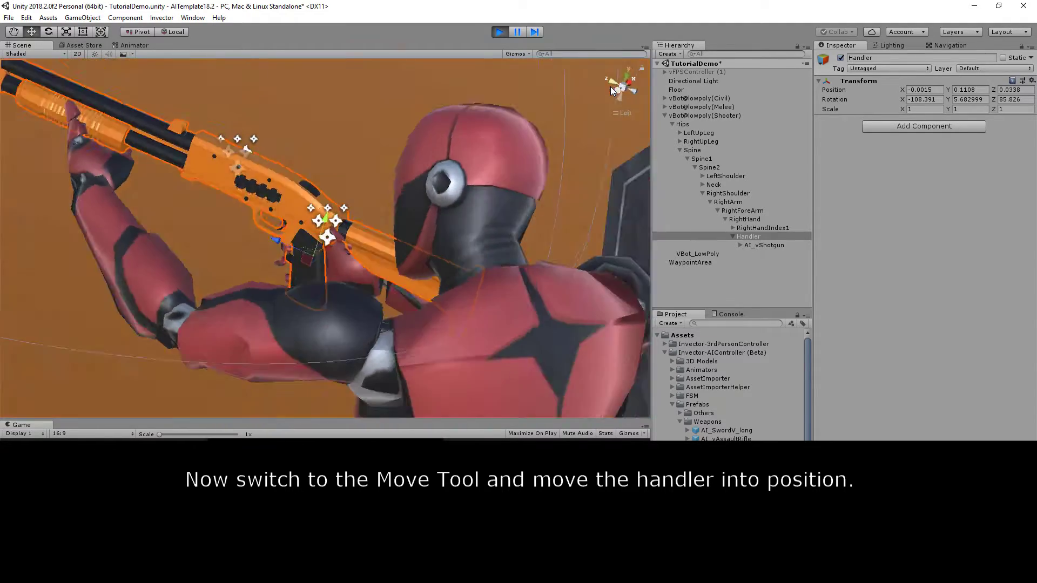
{"action": "left_click_drag", "start_coordinate": [328, 243], "coordinate": [364, 228]}
{"action": "left_click", "coordinate": [623, 77]}
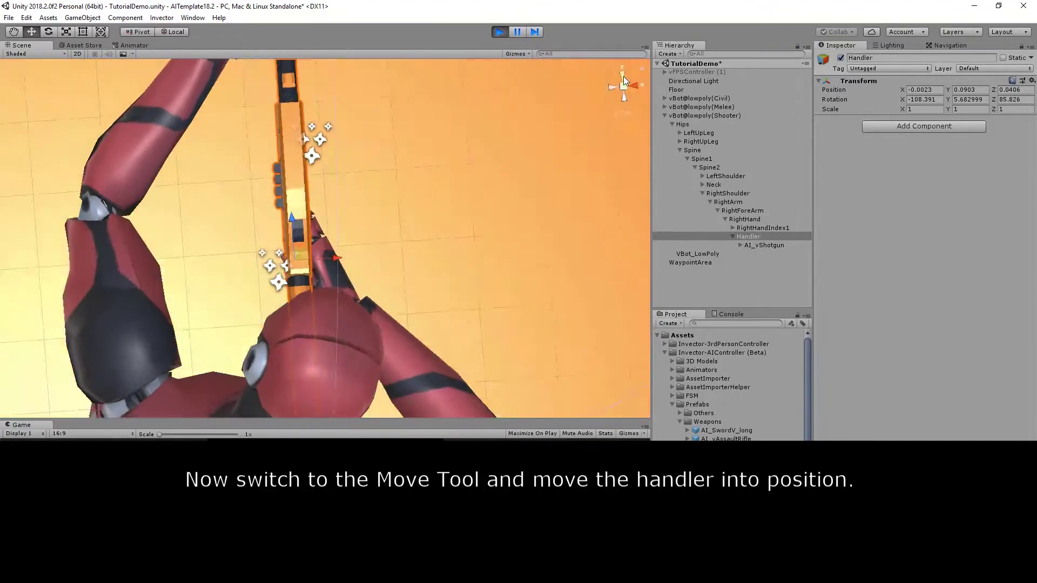
Step: Fine-tune the Handler's rotation to about X -97.9, Y 11.5, Z 80.7 so the shotgun lines up with both hands
{"action": "left_click", "coordinate": [610, 88]}
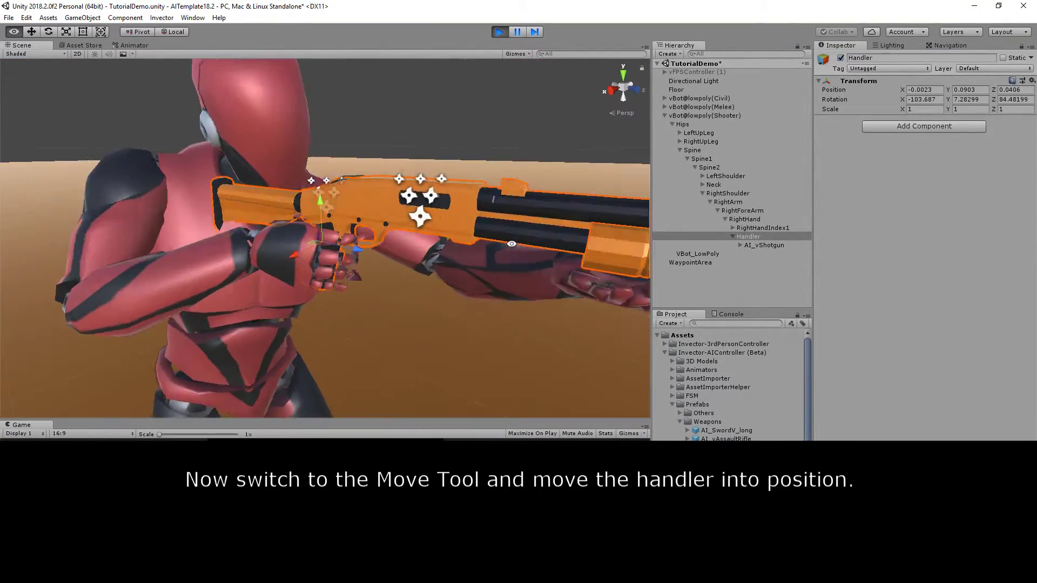
{"action": "scroll", "coordinate": [509, 244], "scroll_direction": "down", "scroll_amount": 4}
{"action": "left_click_drag", "start_coordinate": [510, 249], "coordinate": [502, 271], "text": "alt"}
{"action": "mouse_move", "coordinate": [323, 265]}
{"action": "left_mouse_down"}
{"action": "mouse_move", "coordinate": [315, 260]}
{"action": "mouse_move", "coordinate": [336, 261]}
{"action": "mouse_move", "coordinate": [319, 264]}
{"action": "left_mouse_up"}
{"action": "left_click_drag", "start_coordinate": [319, 264], "coordinate": [390, 268]}
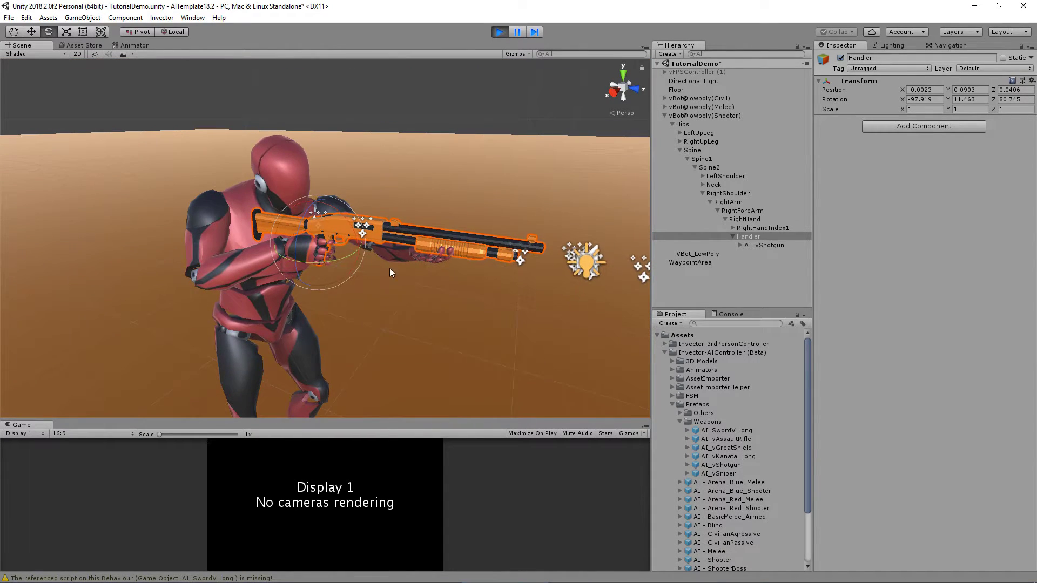
Step: Copy the Handler's Transform component, exit play mode and paste the copied values onto the Handler
{"action": "left_click", "coordinate": [1031, 81]}
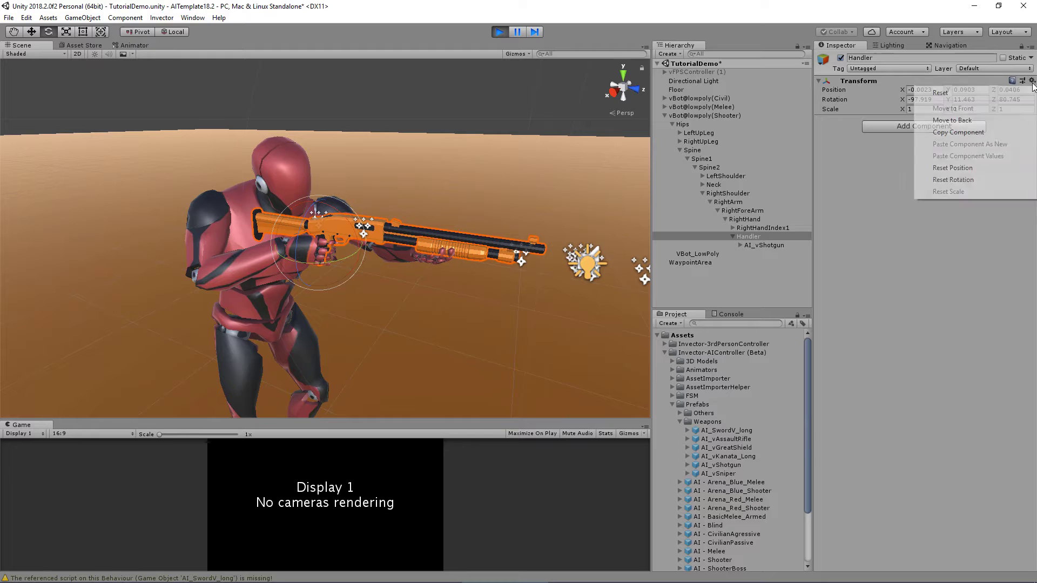
{"action": "left_click", "coordinate": [971, 132]}
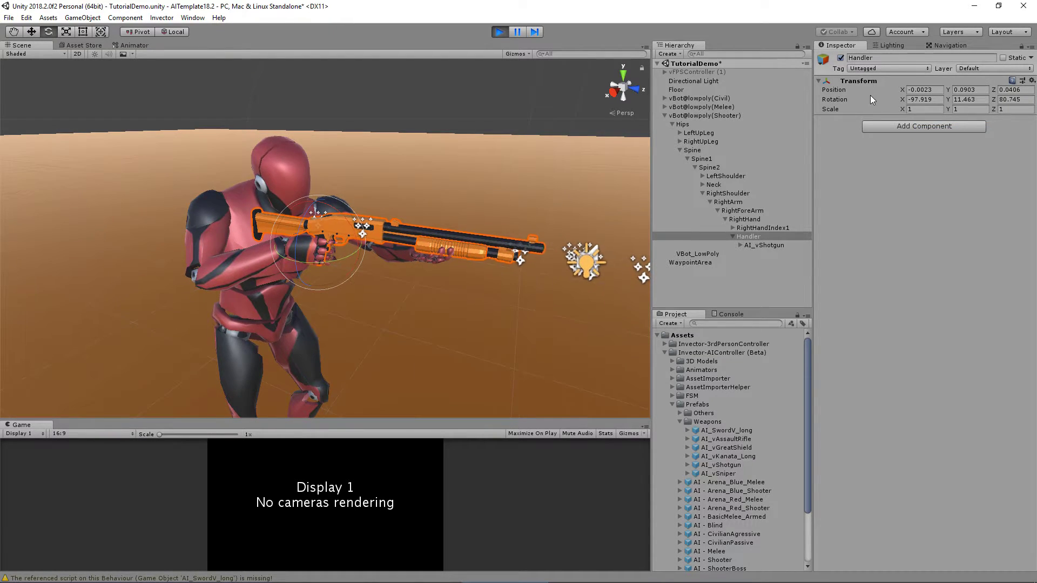
{"action": "left_click", "coordinate": [500, 32]}
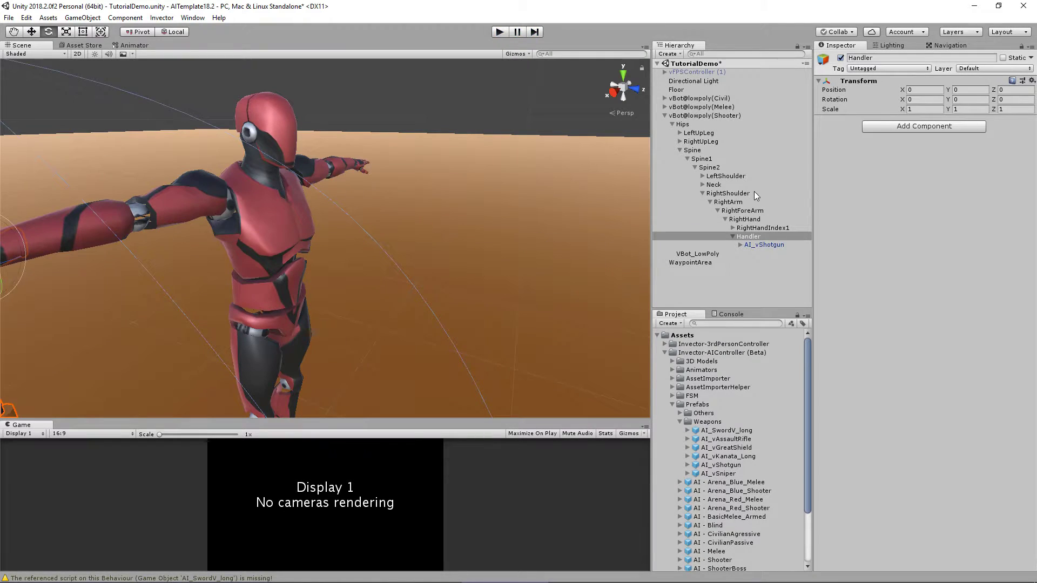
{"action": "left_click", "coordinate": [1031, 80]}
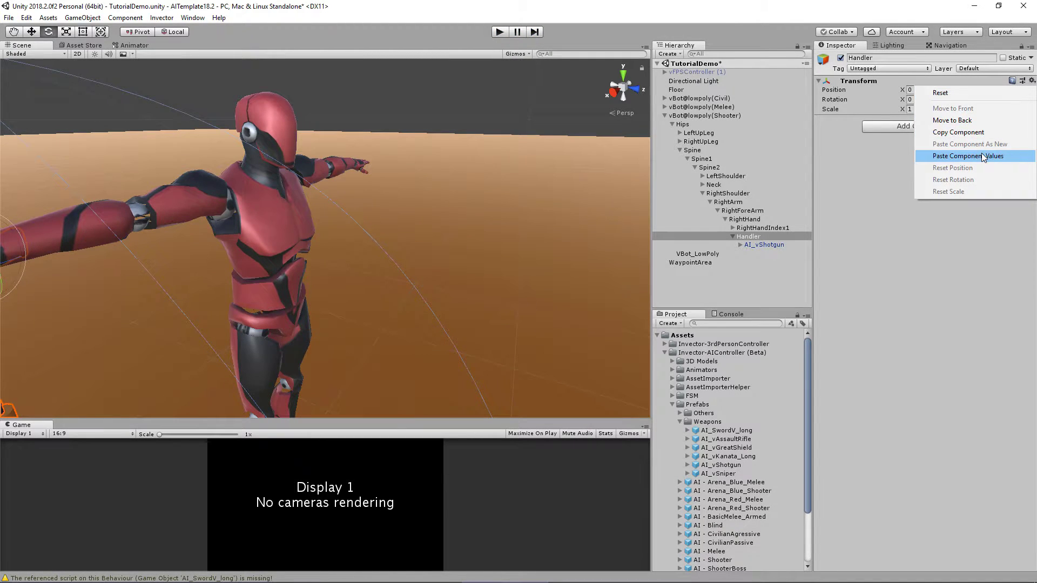
{"action": "left_click", "coordinate": [996, 156]}
{"action": "left_click_drag", "start_coordinate": [361, 192], "coordinate": [328, 200], "text": "alt"}
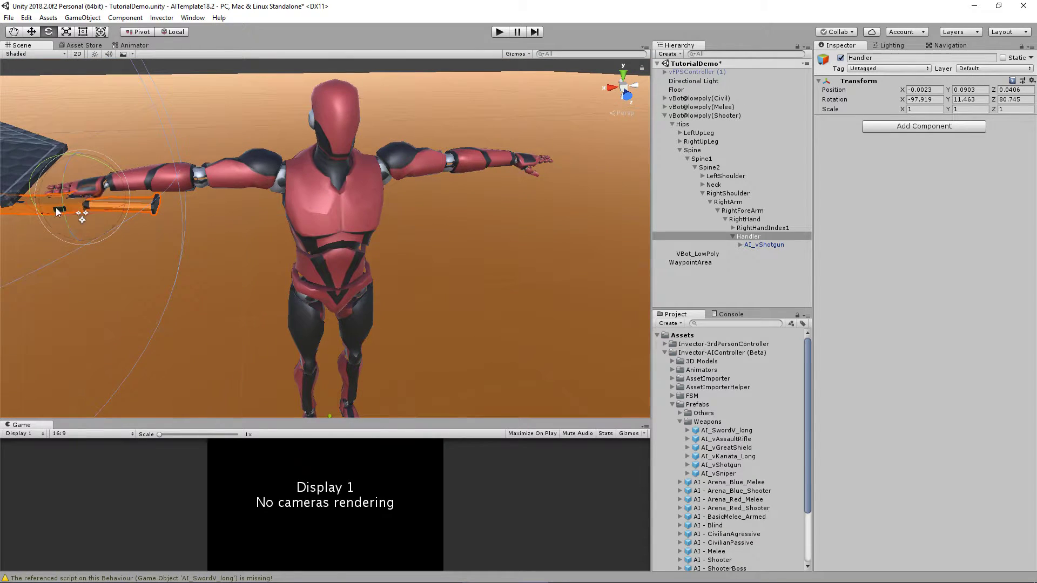
{"action": "left_click_drag", "start_coordinate": [124, 216], "coordinate": [220, 234], "text": "alt"}
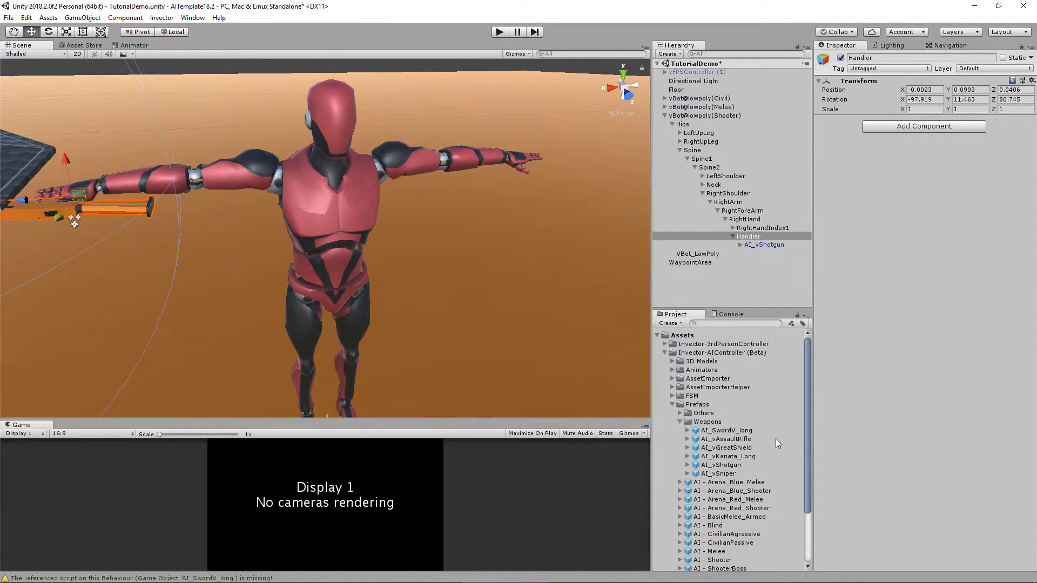
Step: Add the AI_vAssaultRifle weapon prefab as a child of the shooter's Handler
{"action": "scroll", "coordinate": [737, 467], "scroll_direction": "down", "scroll_amount": 3}
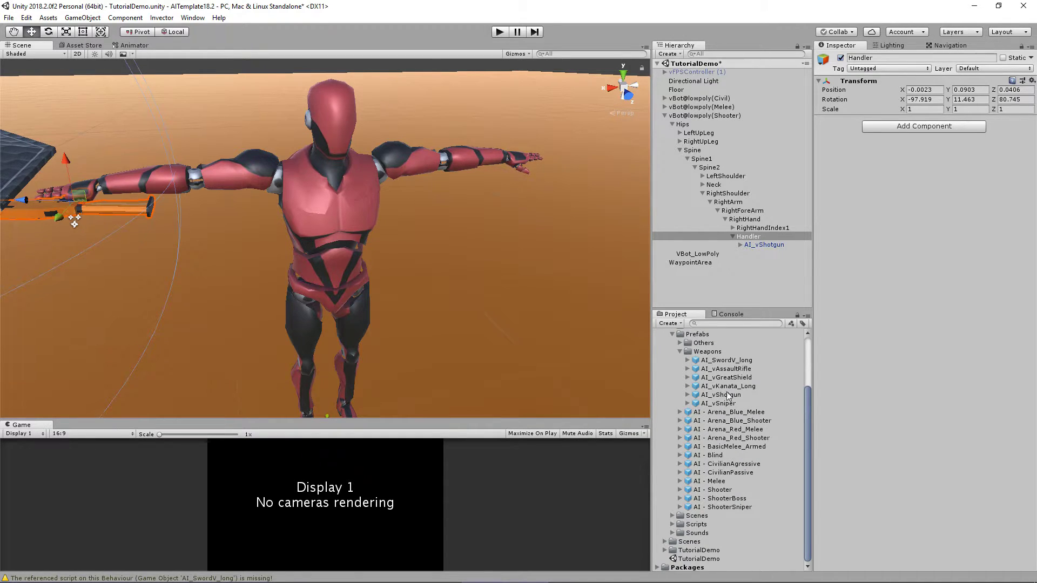
{"action": "left_click_drag", "start_coordinate": [729, 372], "coordinate": [757, 303]}
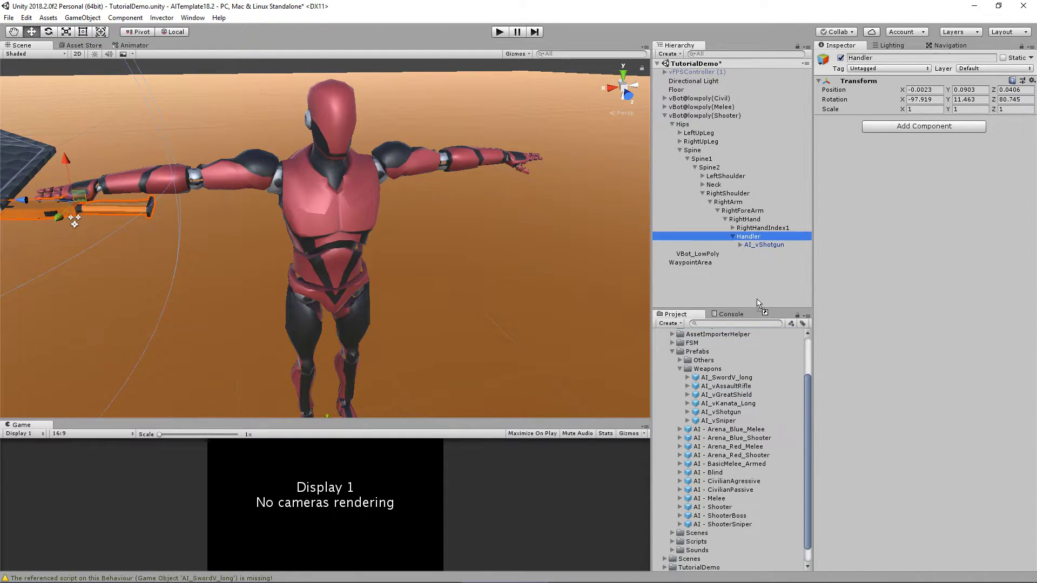
{"action": "left_click_drag", "start_coordinate": [757, 241], "coordinate": [759, 242]}
Step: Deactivate the AI_vShotgun object under the Handler and start play mode to check the shooter with the assault rifle
{"action": "left_click", "coordinate": [763, 245]}
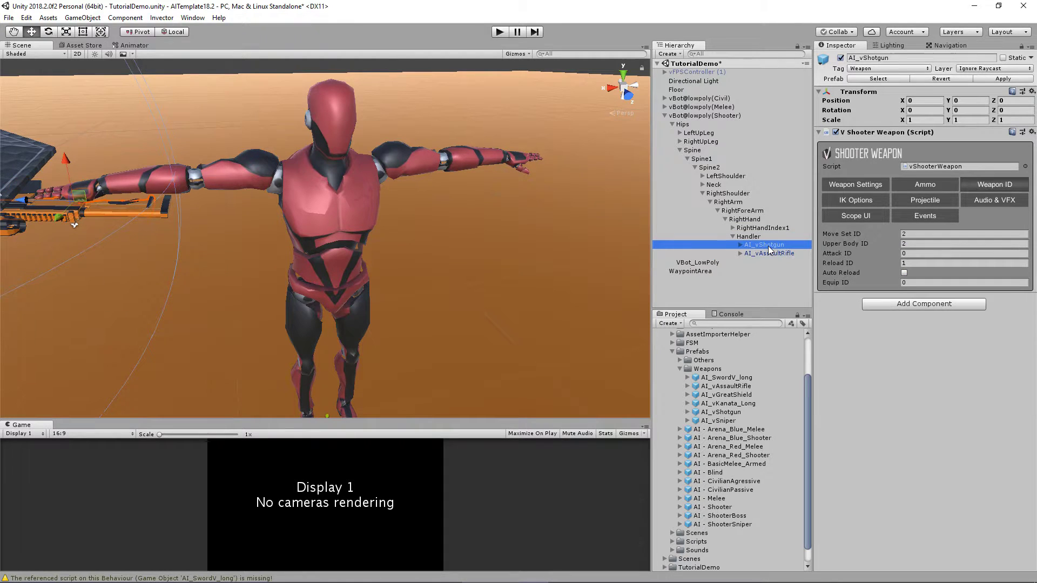
{"action": "left_click_drag", "start_coordinate": [409, 240], "coordinate": [266, 271], "text": "alt"}
{"action": "scroll", "coordinate": [266, 270], "scroll_direction": "down", "scroll_amount": 3}
{"action": "left_click", "coordinate": [499, 32]}
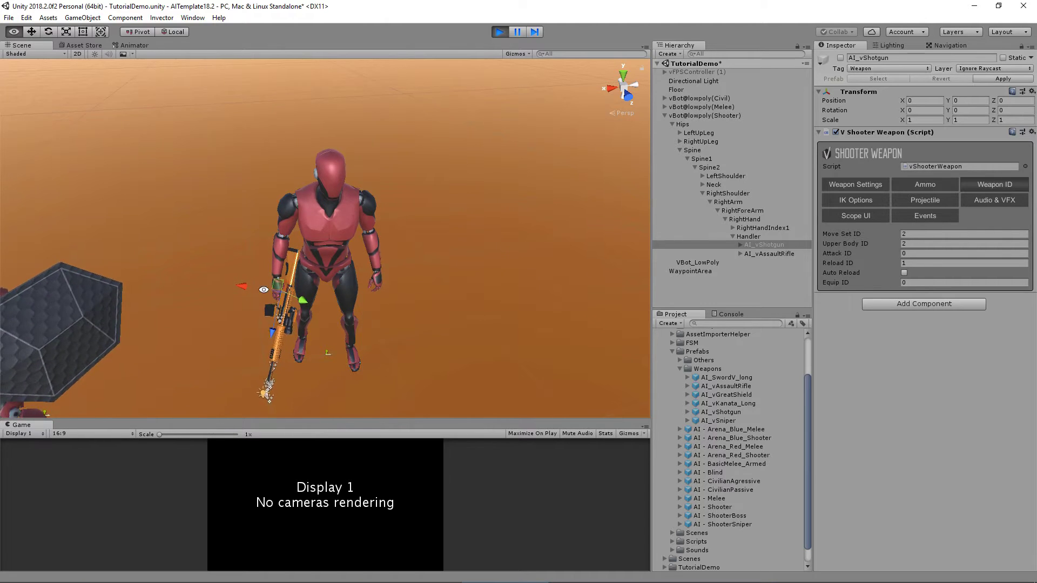
{"action": "right_click_drag", "start_coordinate": [617, 257], "coordinate": [355, 262]}
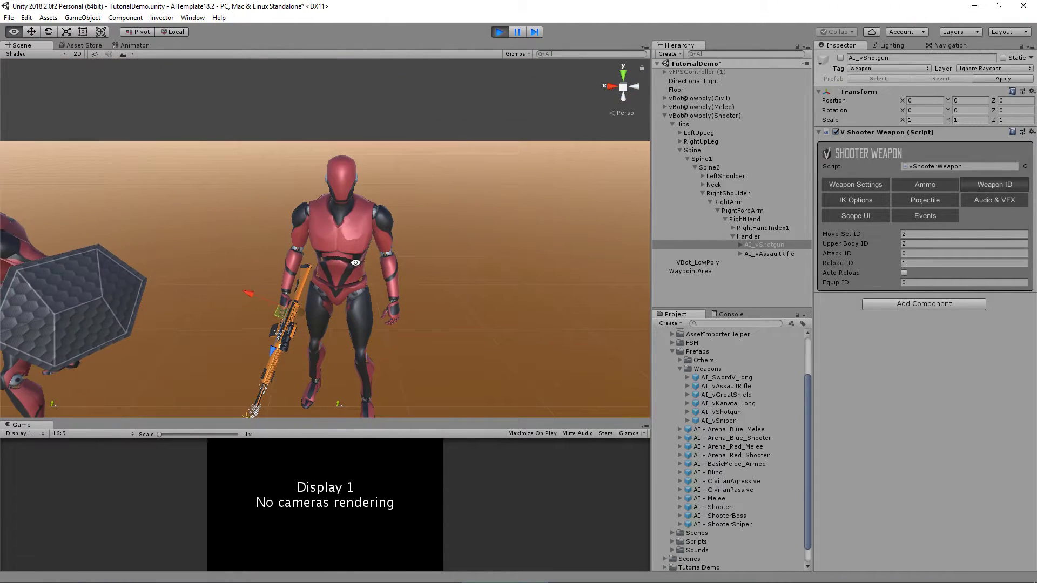
Step: Switch the V Shooter Weapon script of AI_vAssaultRifle off and on again during play mode
{"action": "left_click", "coordinate": [770, 254]}
{"action": "left_click", "coordinate": [837, 132]}
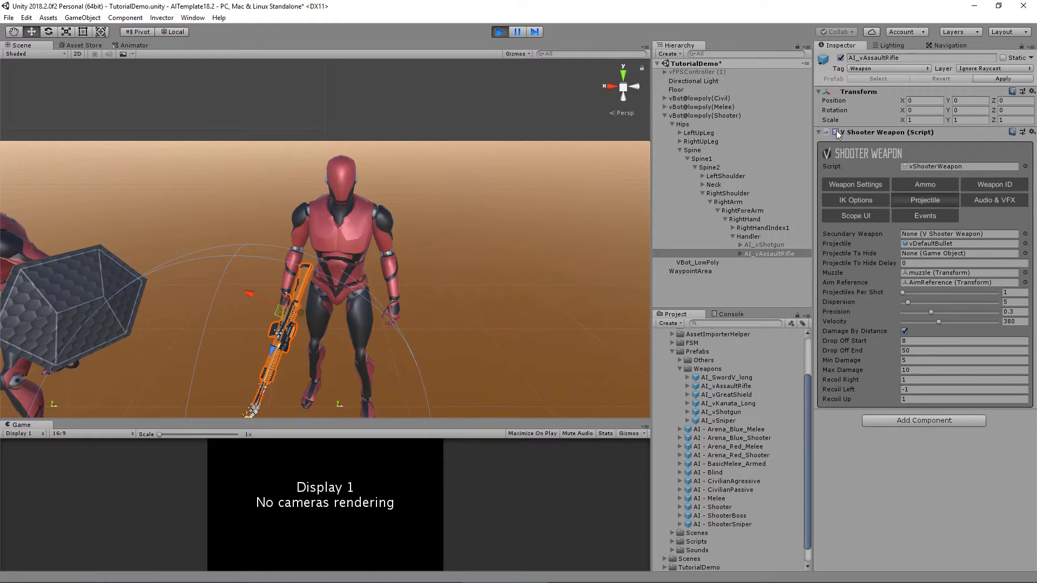
{"action": "left_click", "coordinate": [836, 132]}
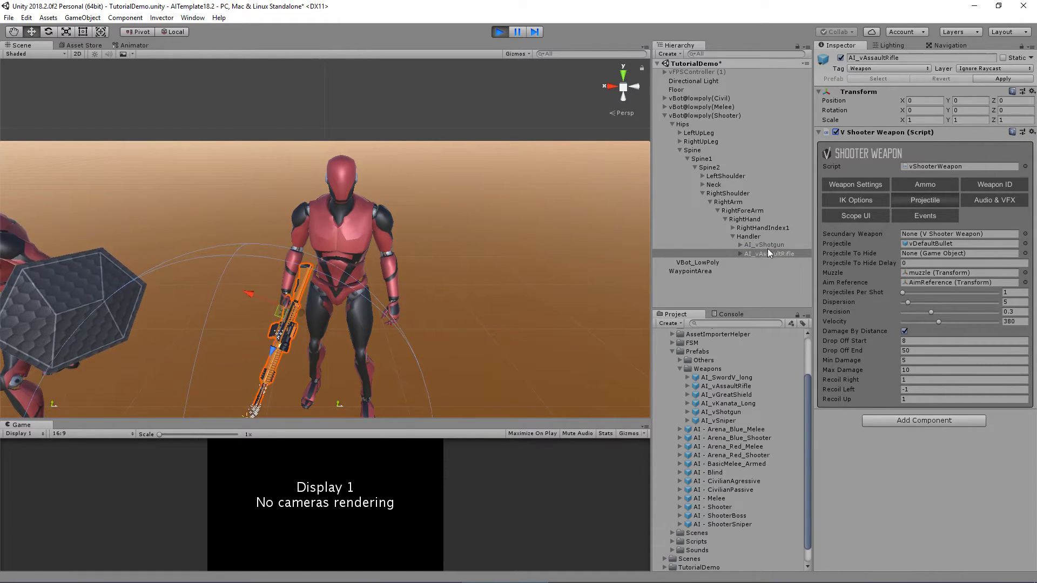
Step: Exit play mode, delete AI_vShotgun from the Handler and restart play mode to view the shooter aiming the rifle
{"action": "left_click", "coordinate": [493, 31]}
{"action": "left_click", "coordinate": [756, 246]}
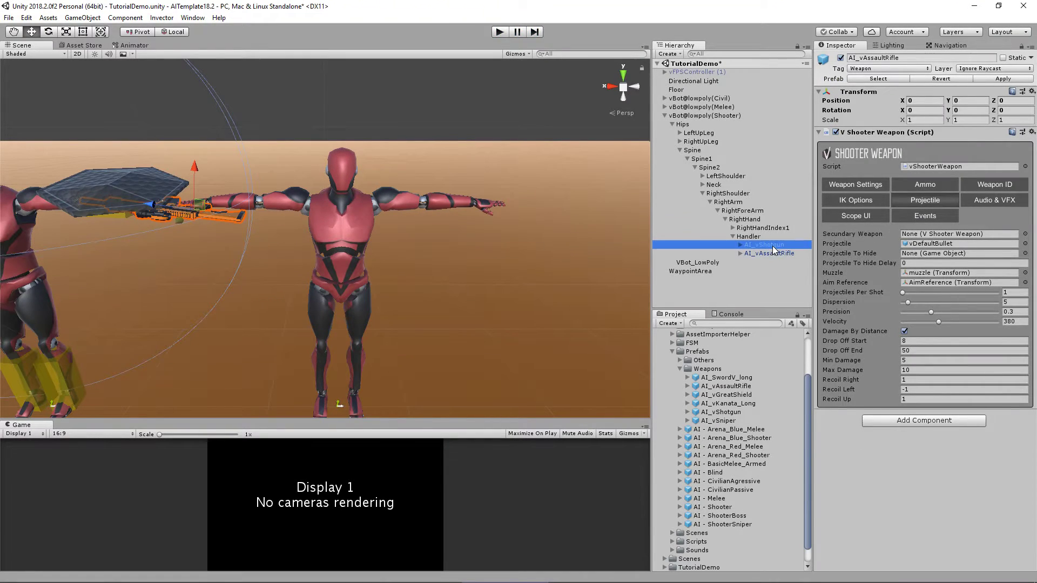
{"action": "key", "text": "Delete"}
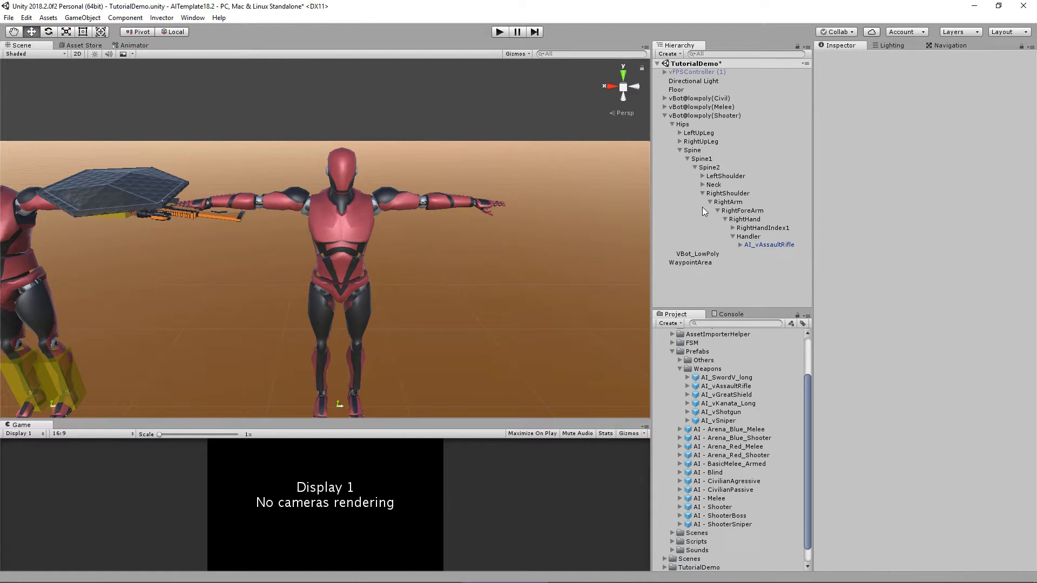
{"action": "left_click", "coordinate": [502, 32]}
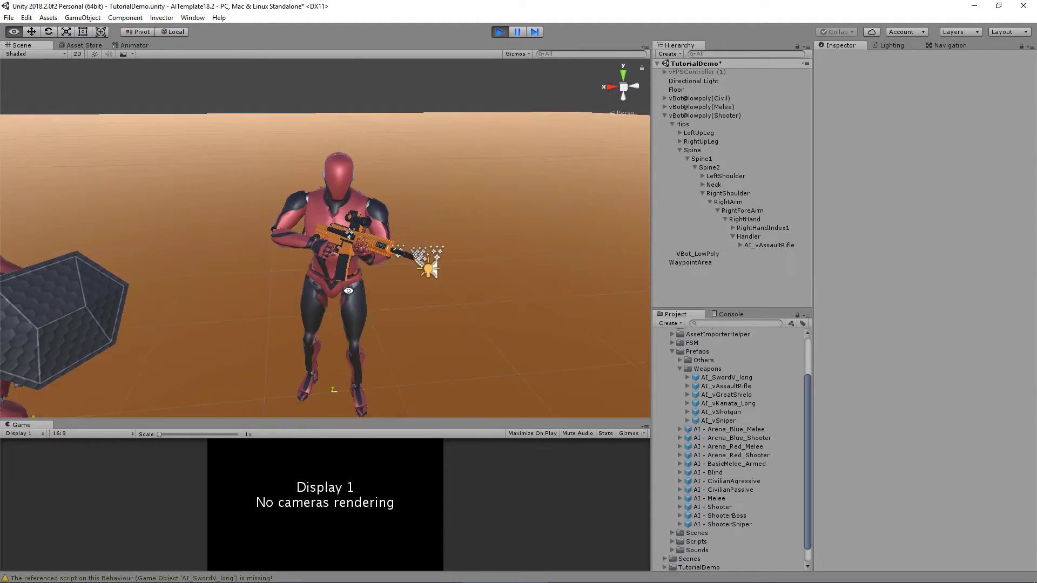
{"action": "left_click_drag", "start_coordinate": [411, 291], "coordinate": [364, 382], "text": "alt"}
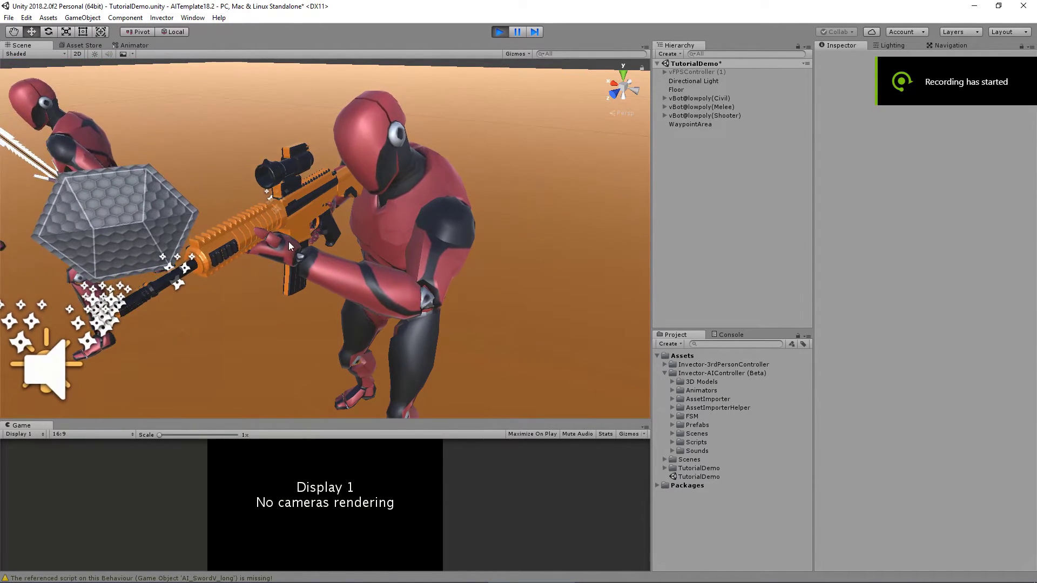
Step: Move leftHandIK under the AI_vAssaultRifle's renderer to about X -0.091, Y -0.031, Z 0.083 to adjust the left hand's grip
{"action": "left_click", "coordinate": [290, 225]}
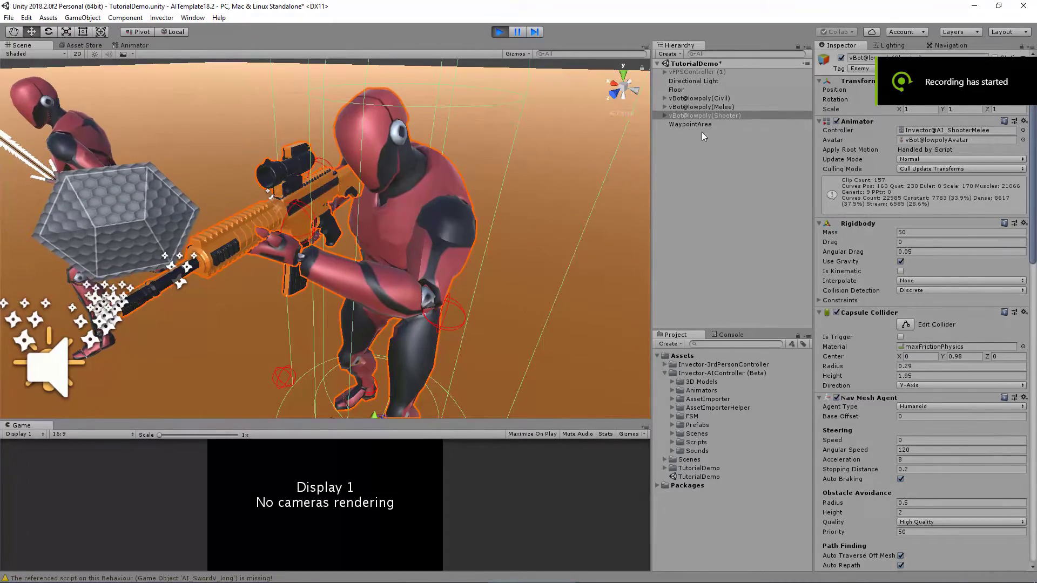
{"action": "left_click", "coordinate": [665, 116]}
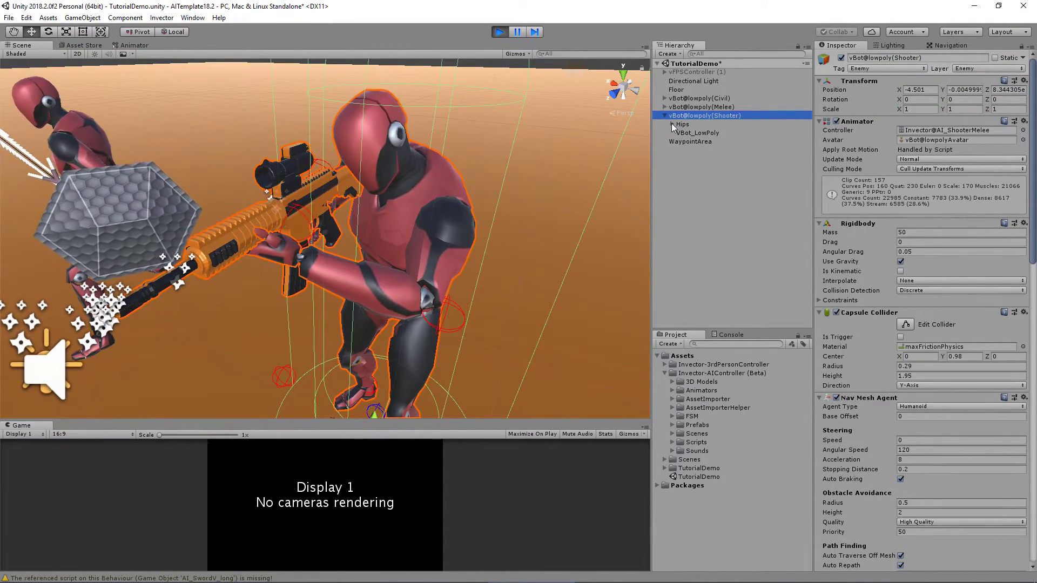
{"action": "left_click", "coordinate": [673, 124]}
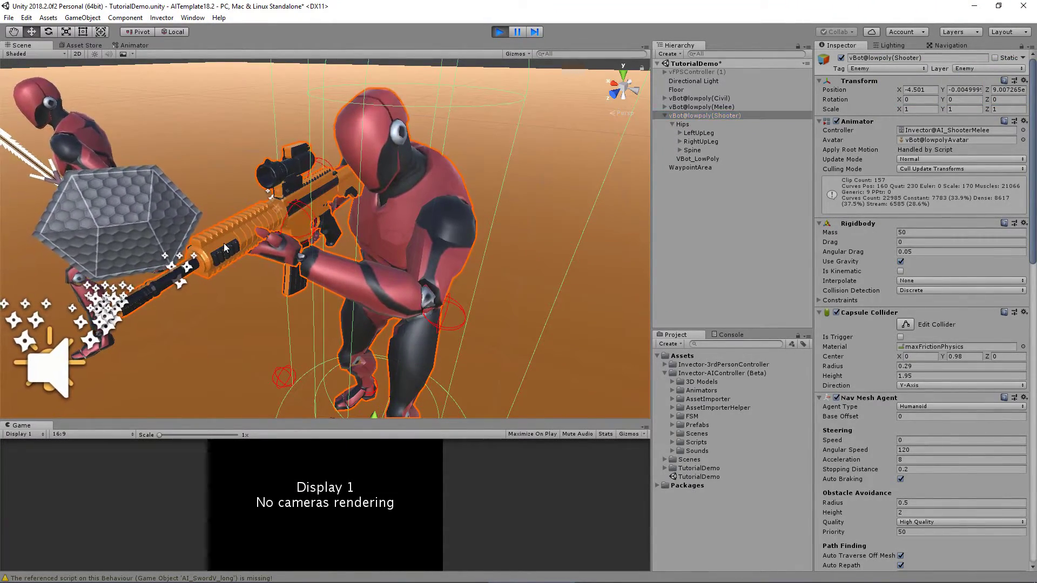
{"action": "left_click", "coordinate": [250, 241]}
{"action": "left_click", "coordinate": [746, 254]}
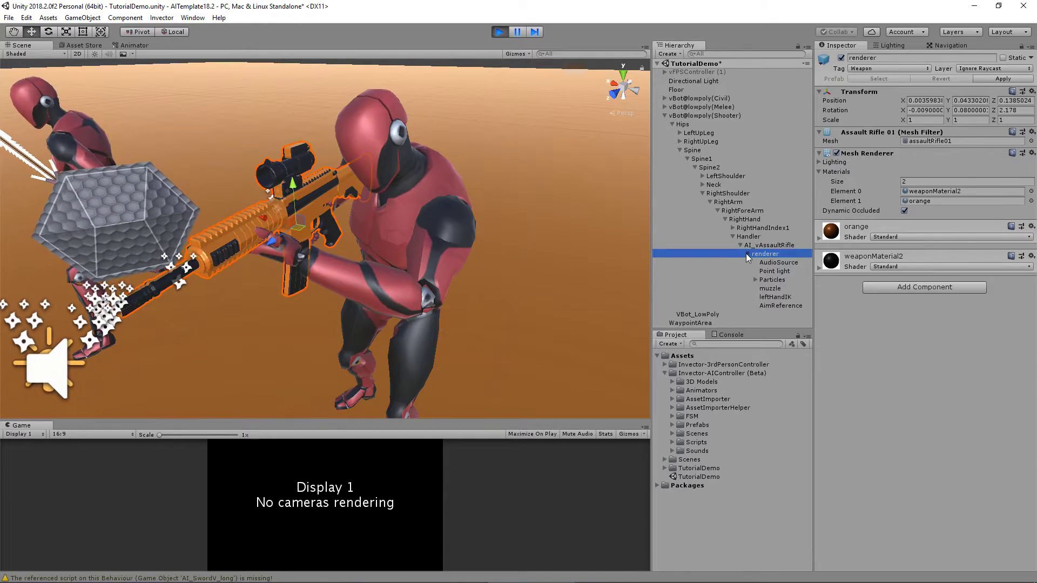
{"action": "left_click", "coordinate": [771, 297]}
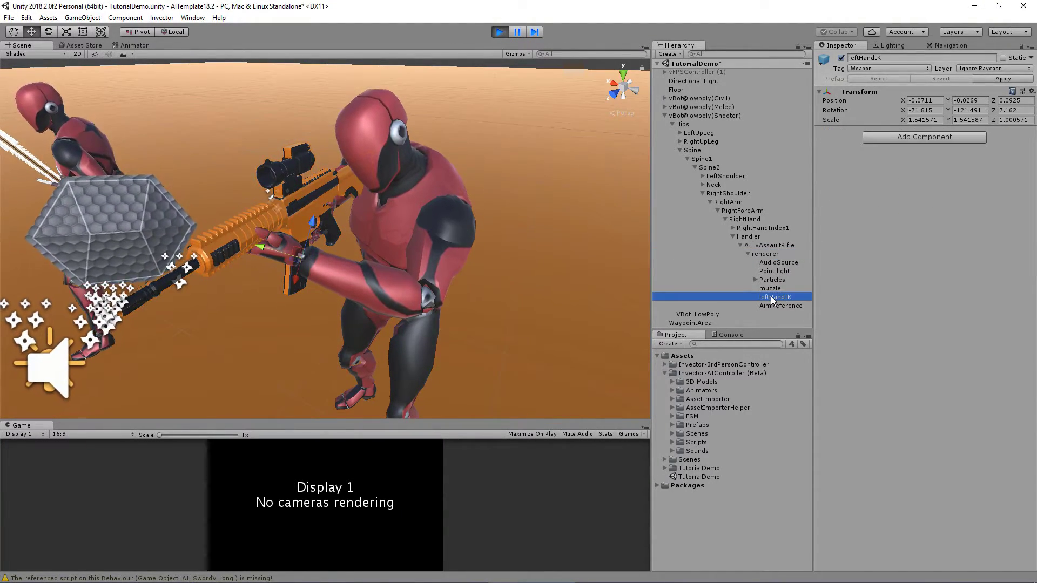
{"action": "mouse_move", "coordinate": [306, 239]}
{"action": "left_mouse_down"}
{"action": "mouse_move", "coordinate": [329, 168]}
{"action": "mouse_move", "coordinate": [313, 254]}
{"action": "mouse_move", "coordinate": [366, 158]}
{"action": "mouse_move", "coordinate": [354, 196]}
{"action": "mouse_move", "coordinate": [292, 241]}
{"action": "left_mouse_up"}
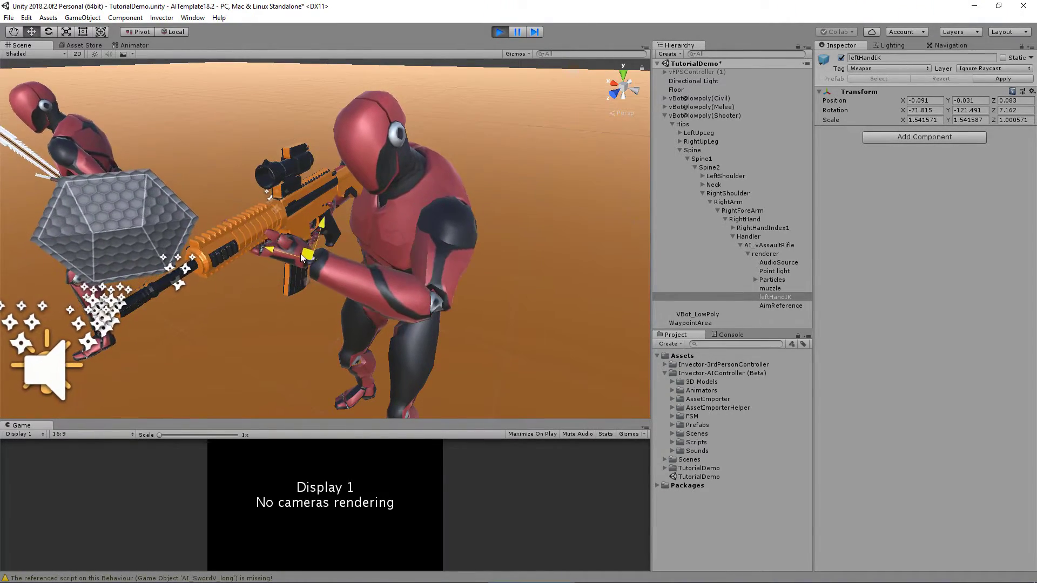
Step: Try an Ik Rotation Offset X of 0.65 and an Ik Position Offset X of 6.63 in the shooter's AI Shooter Manager, returning both to 0
{"action": "left_click", "coordinate": [665, 116]}
{"action": "left_click", "coordinate": [664, 116]}
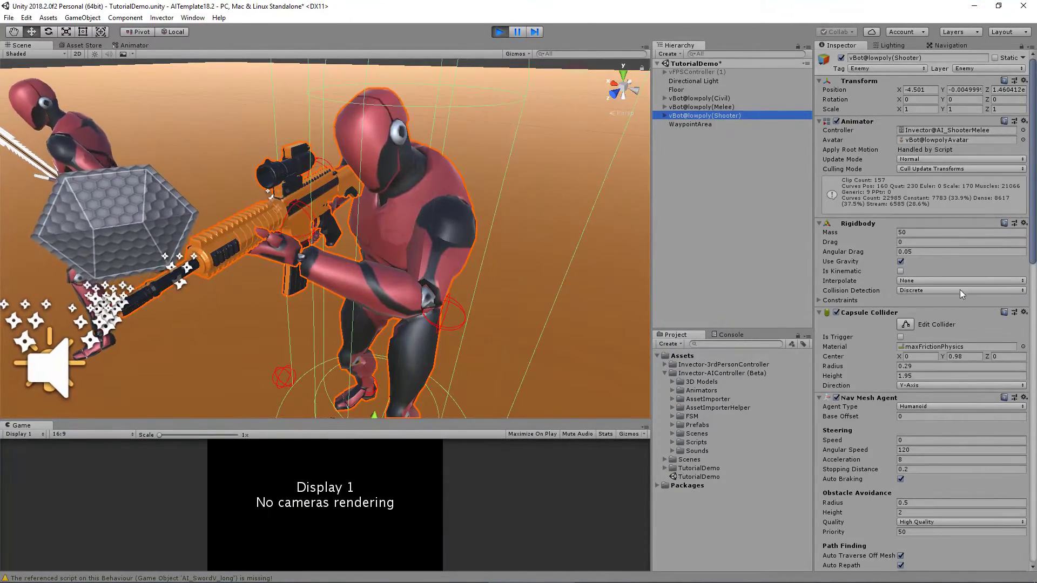
{"action": "scroll", "coordinate": [950, 285], "scroll_direction": "down", "scroll_amount": 10}
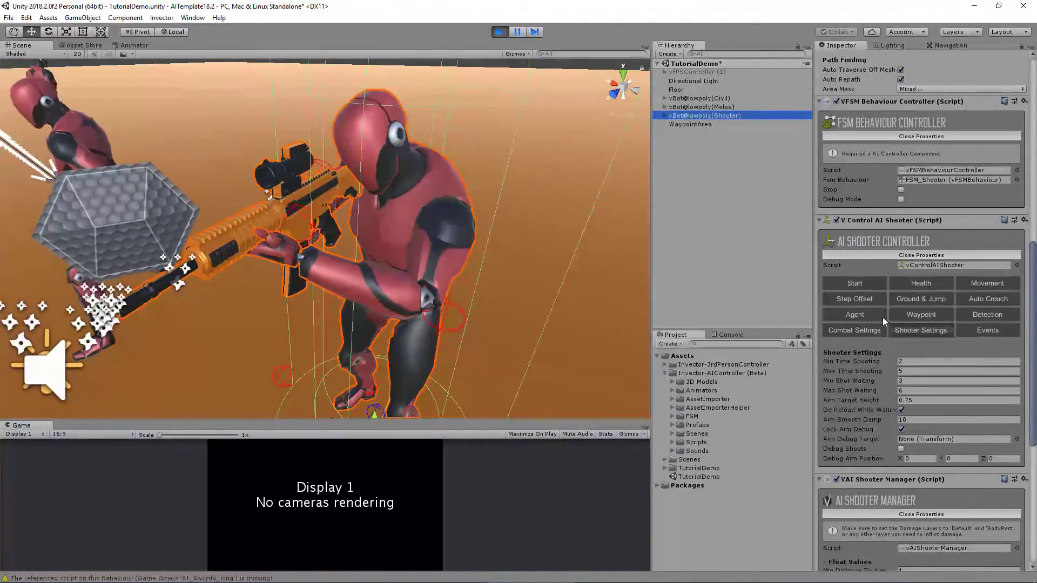
{"action": "scroll", "coordinate": [882, 316], "scroll_direction": "down", "scroll_amount": 10}
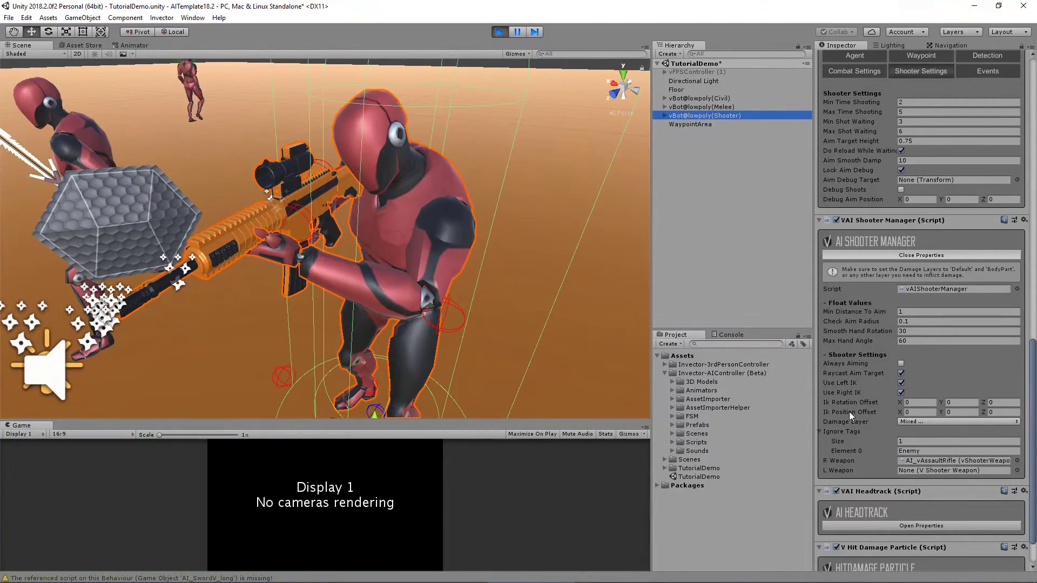
{"action": "left_click", "coordinate": [905, 402]}
{"action": "left_click_drag", "start_coordinate": [904, 402], "coordinate": [743, 373]}
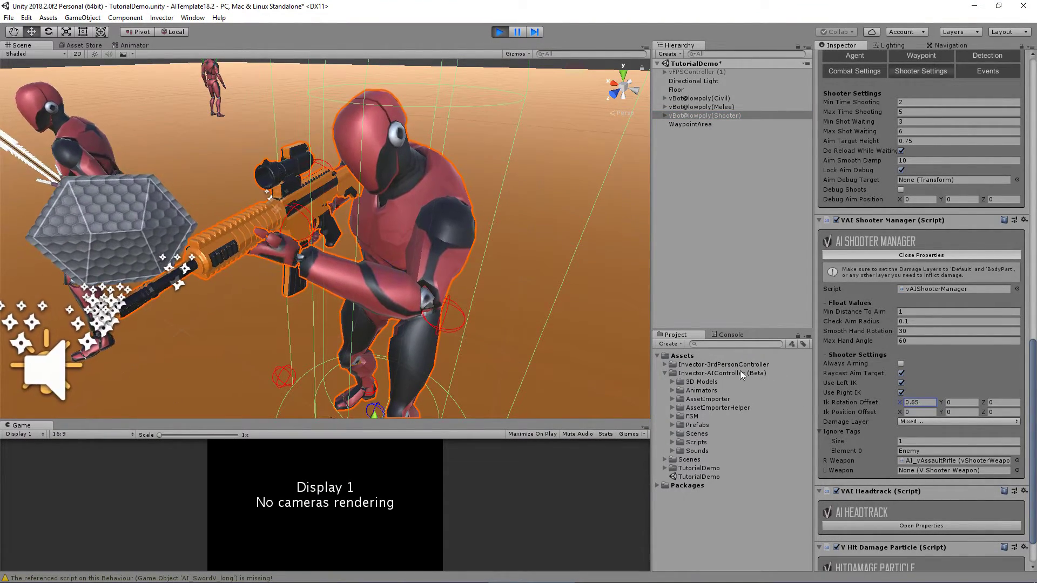
{"action": "key", "text": "ctrl+z"}
{"action": "left_click_drag", "start_coordinate": [902, 412], "coordinate": [201, 419]}
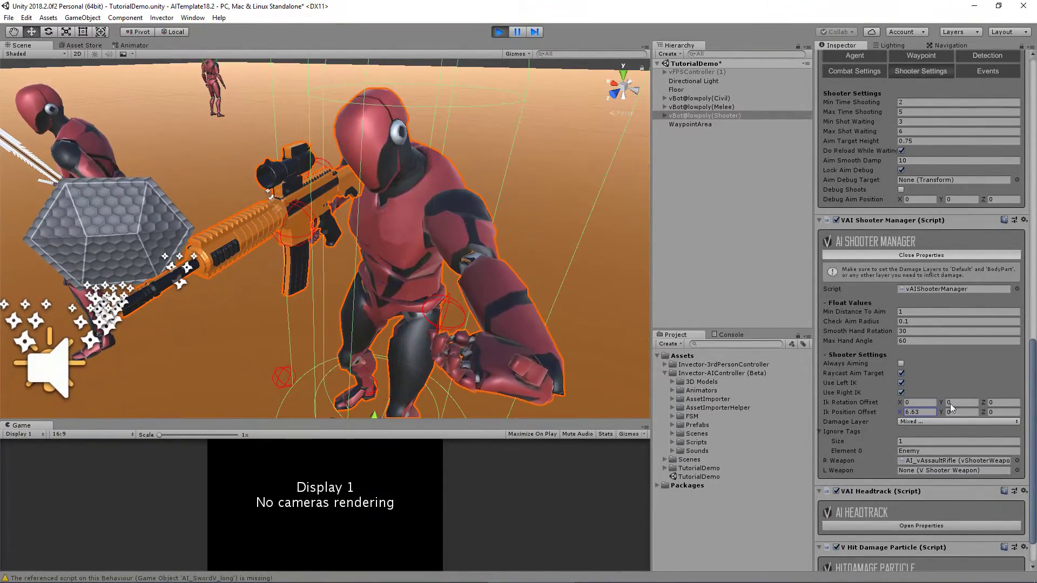
{"action": "type", "text": "0"}
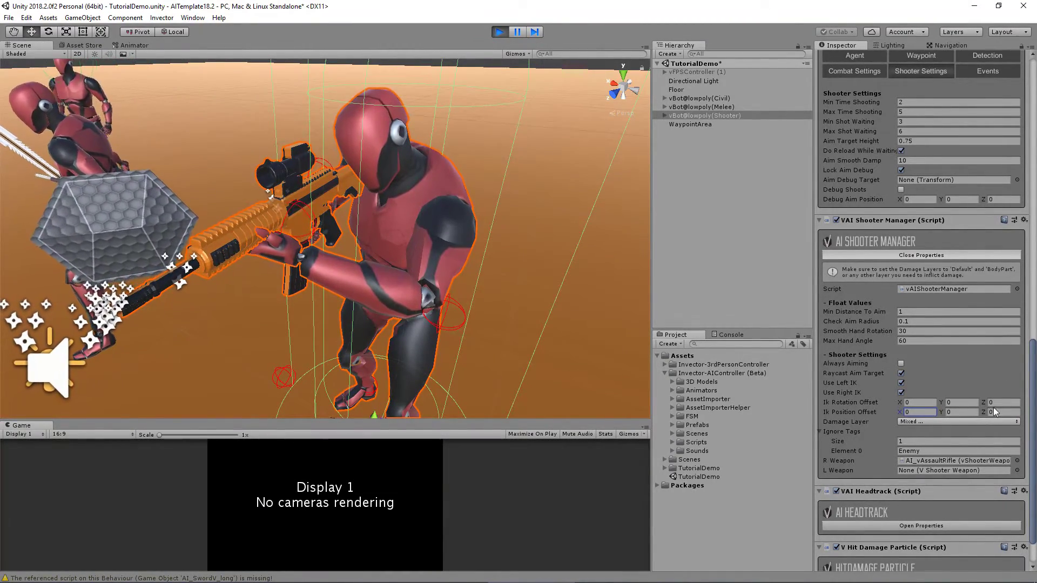
Step: Exit play mode, restart it with the game view maximized and walk the player around the civil, melee and shooter bots to watch their behaviour
{"action": "left_click", "coordinate": [1023, 219]}
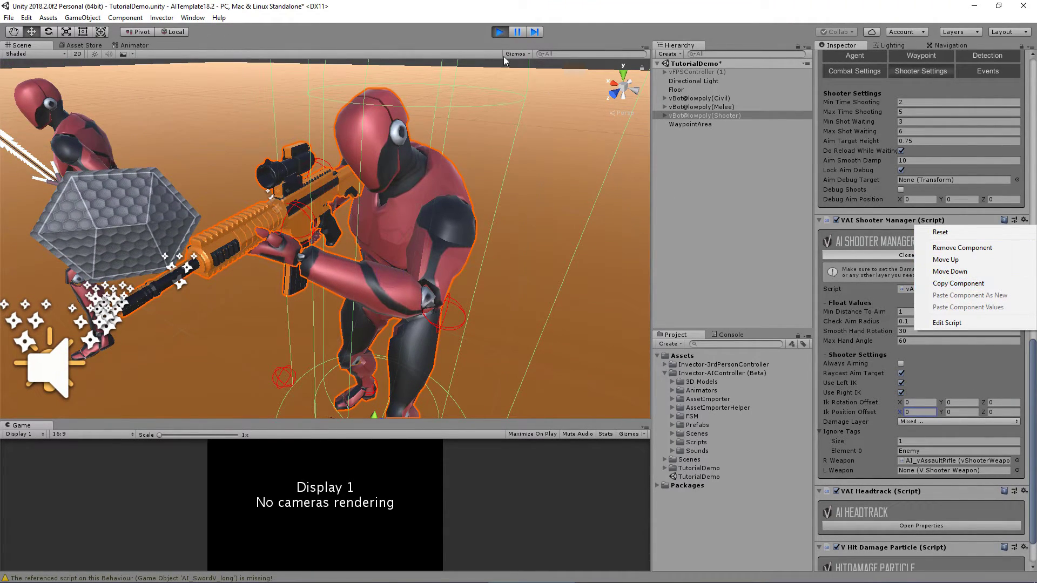
{"action": "left_click", "coordinate": [499, 32]}
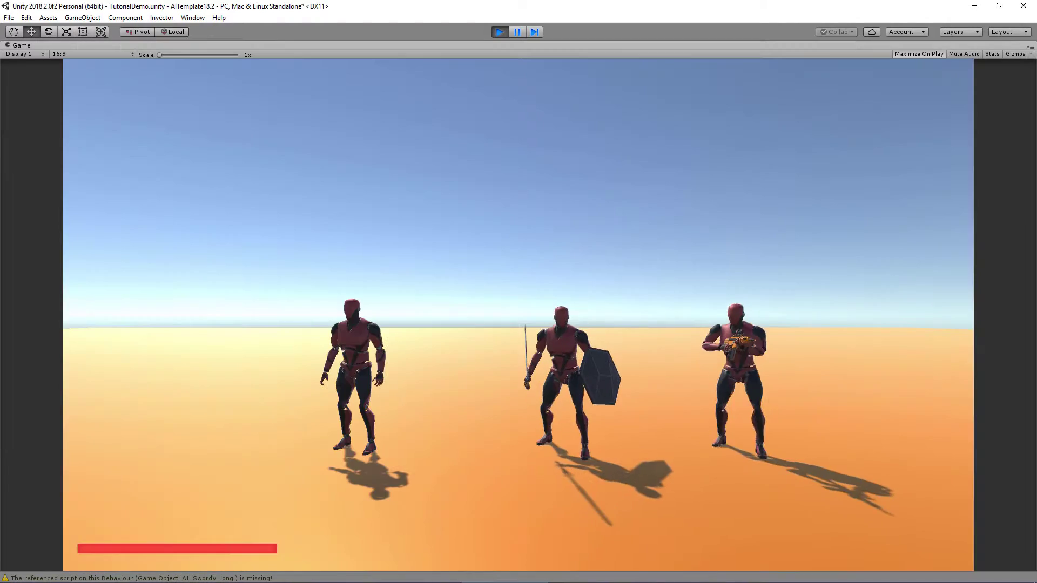
{"action": "key", "text": "s"}
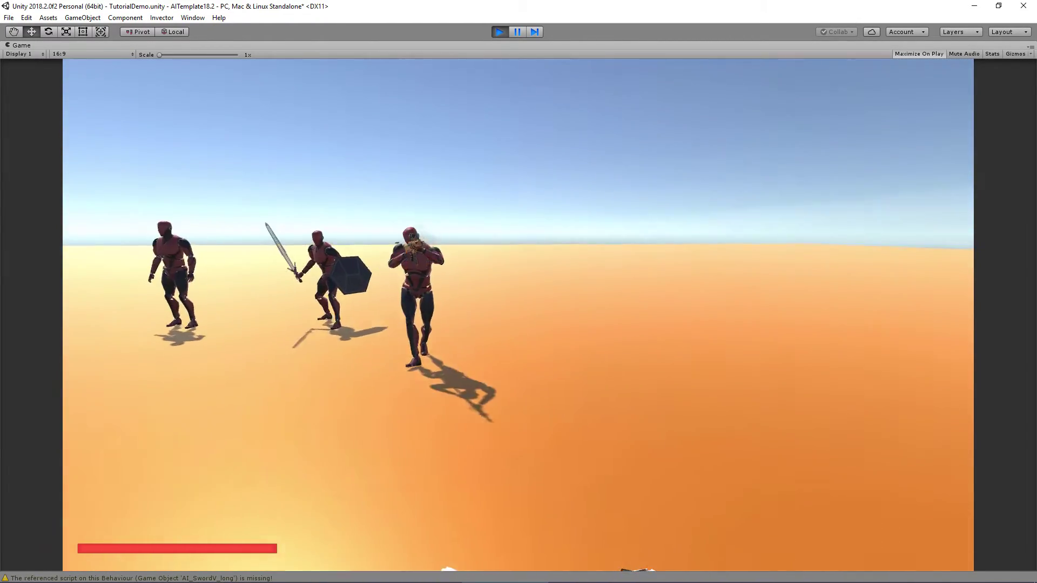
{"action": "key", "text": "s"}
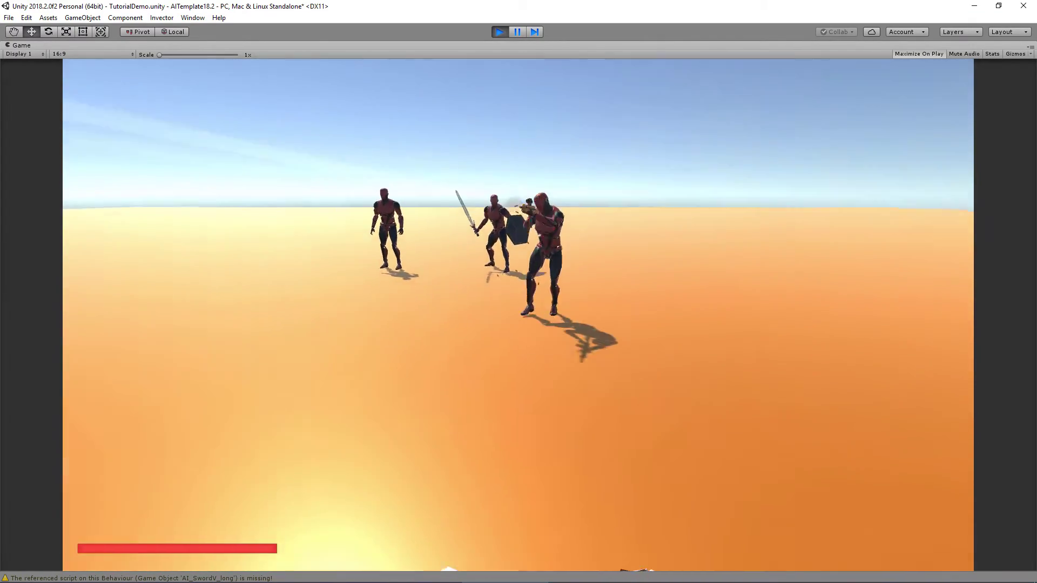
{"action": "key", "text": "d"}
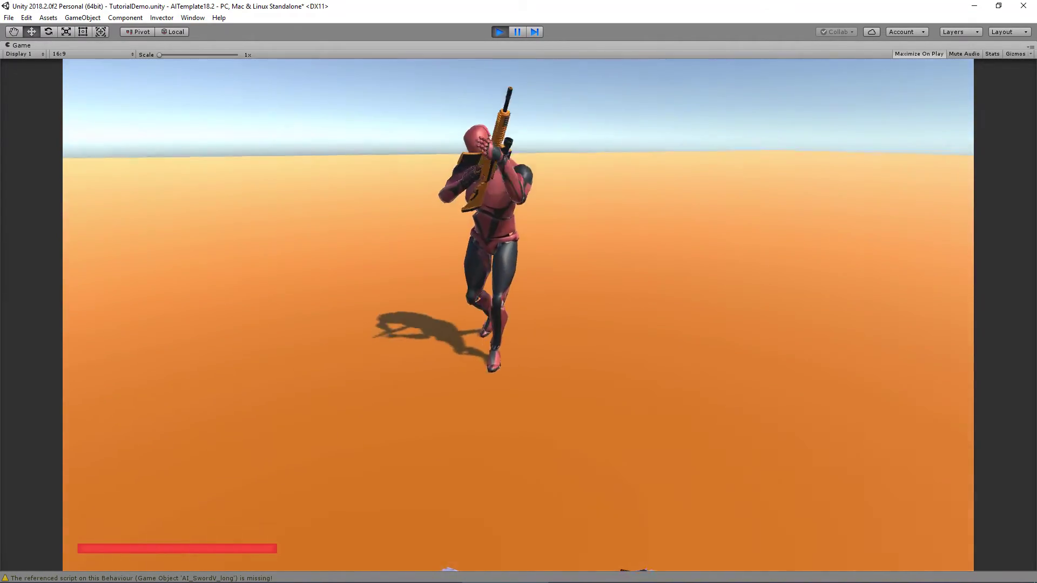
{"action": "key", "text": "s"}
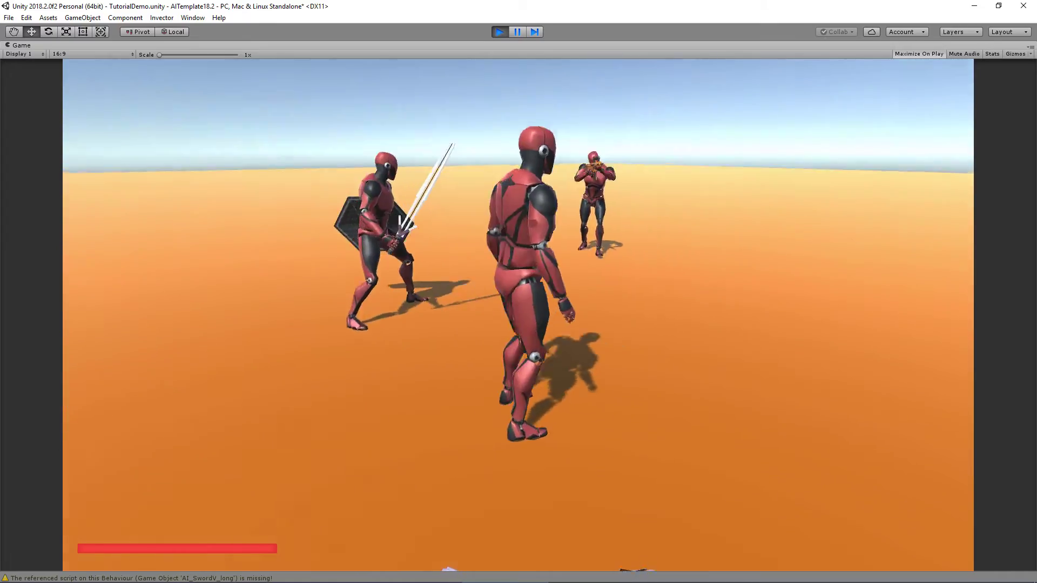
{"action": "key", "text": "a"}
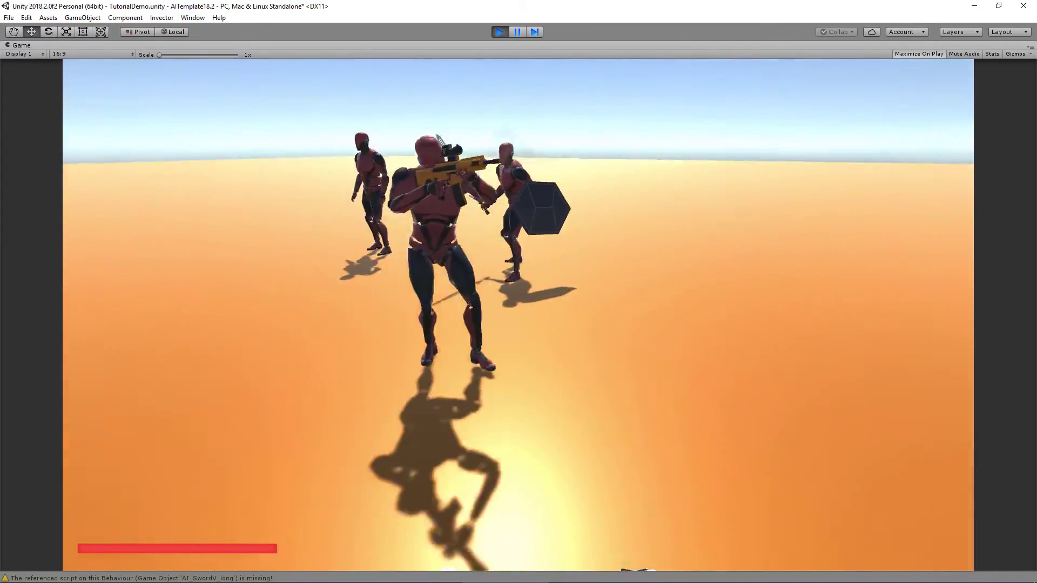
{"action": "key", "text": "a"}
{"action": "key", "text": "s"}
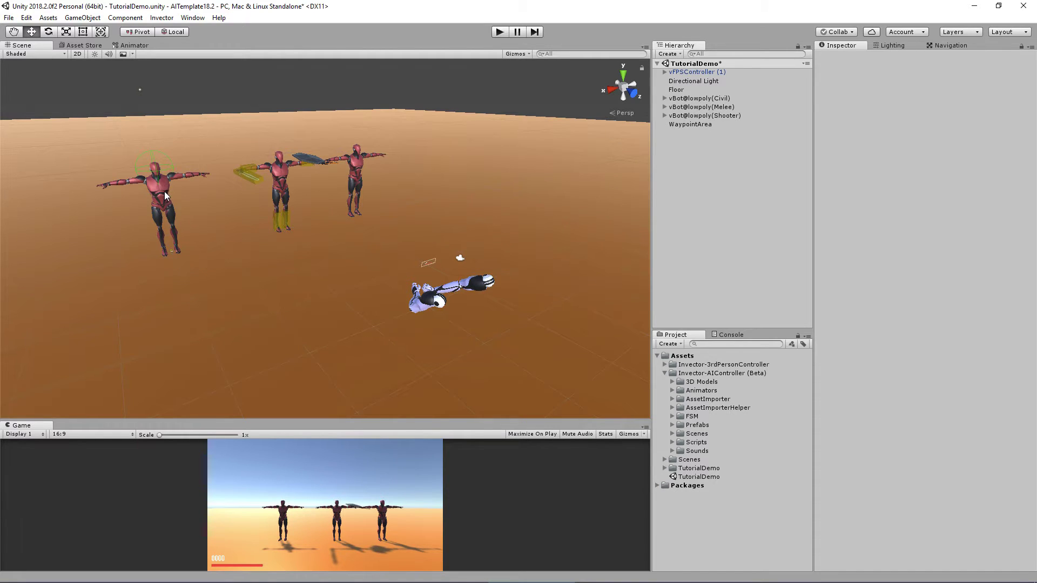
Step: Inspect the FSM behaviour and AI controller components of vBot@lowpoly(Civil) and vBot@lowpoly(Melee), expanding the civil bot's AI Basic Controller
{"action": "left_click", "coordinate": [189, 192]}
{"action": "scroll", "coordinate": [934, 306], "scroll_direction": "down", "scroll_amount": 5}
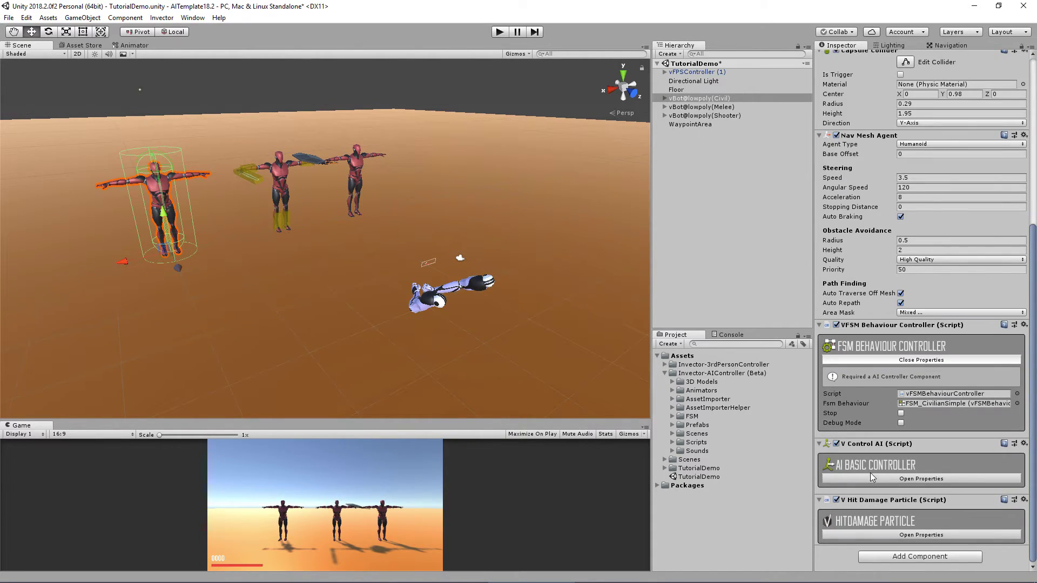
{"action": "left_click", "coordinate": [845, 479]}
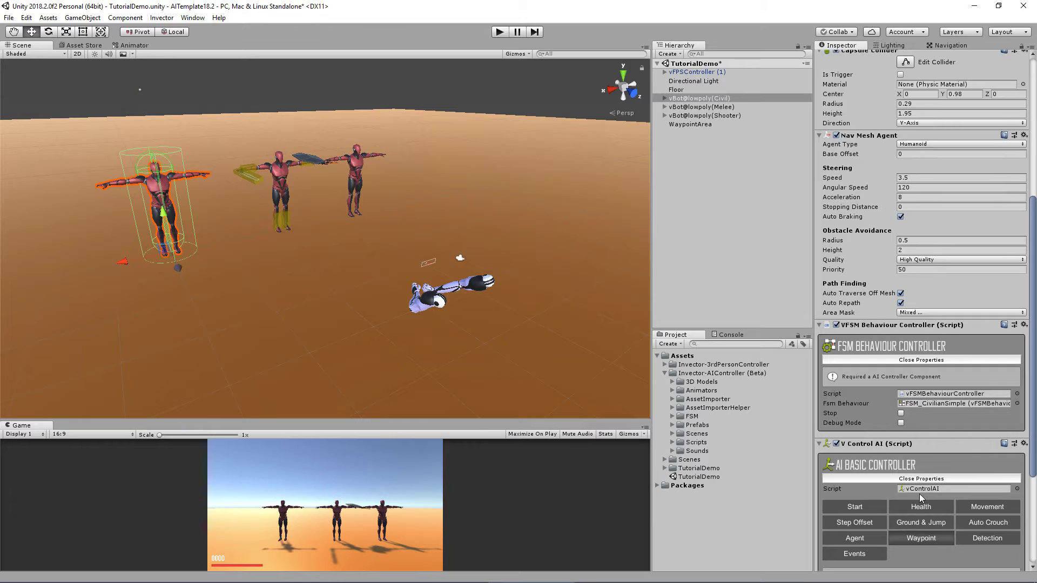
{"action": "left_click", "coordinate": [290, 224]}
{"action": "scroll", "coordinate": [988, 415], "scroll_direction": "down", "scroll_amount": 2}
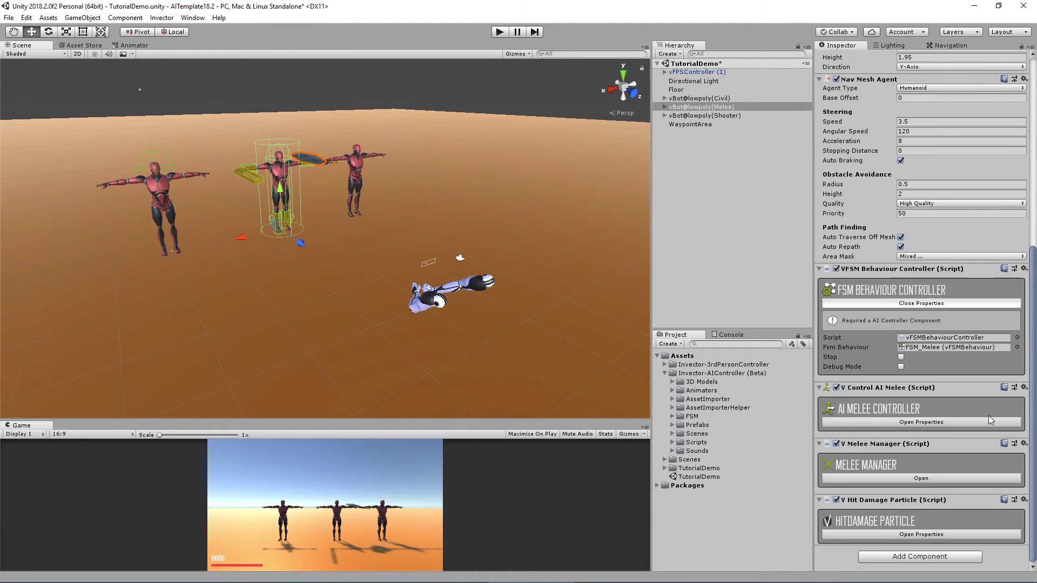
Step: Select vBot@lowpoly(Shooter), review its FSM behaviour and AI components, and collapse the AI Shooter Controller properties
{"action": "left_click", "coordinate": [359, 170]}
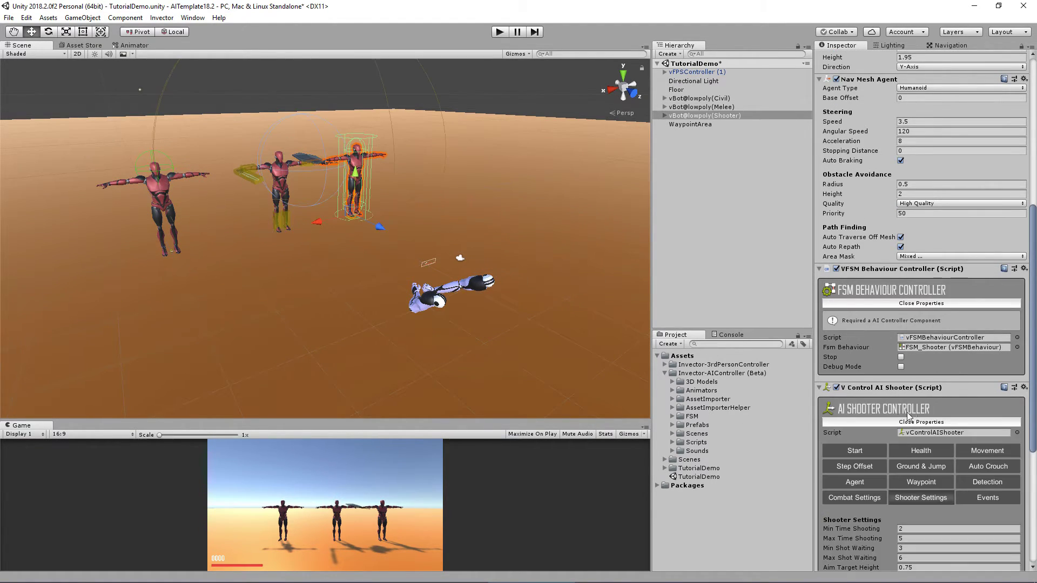
{"action": "scroll", "coordinate": [966, 399], "scroll_direction": "down", "scroll_amount": 2}
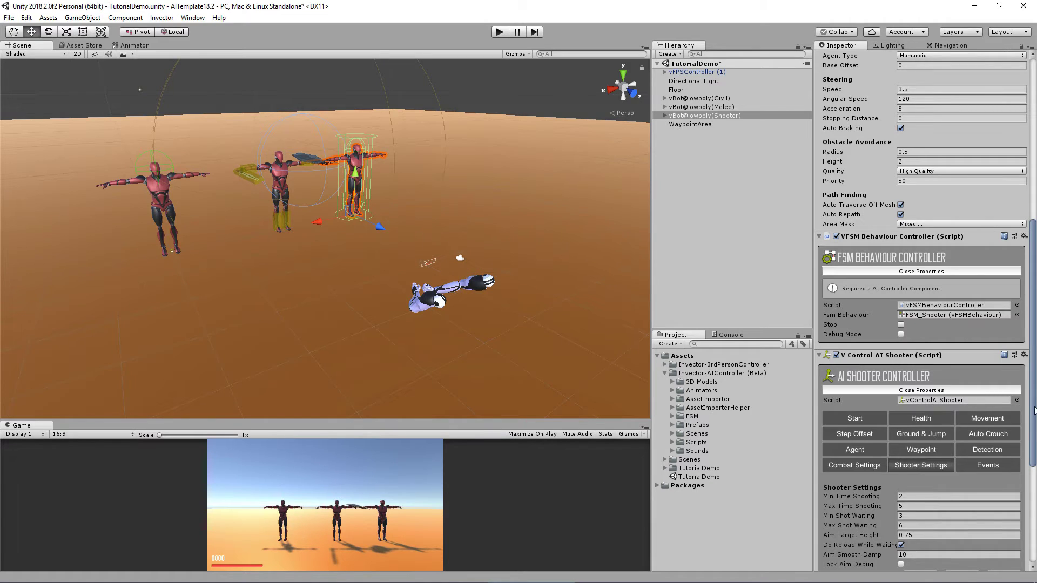
{"action": "scroll", "coordinate": [928, 406], "scroll_direction": "down", "scroll_amount": 3}
{"action": "left_click", "coordinate": [921, 281]}
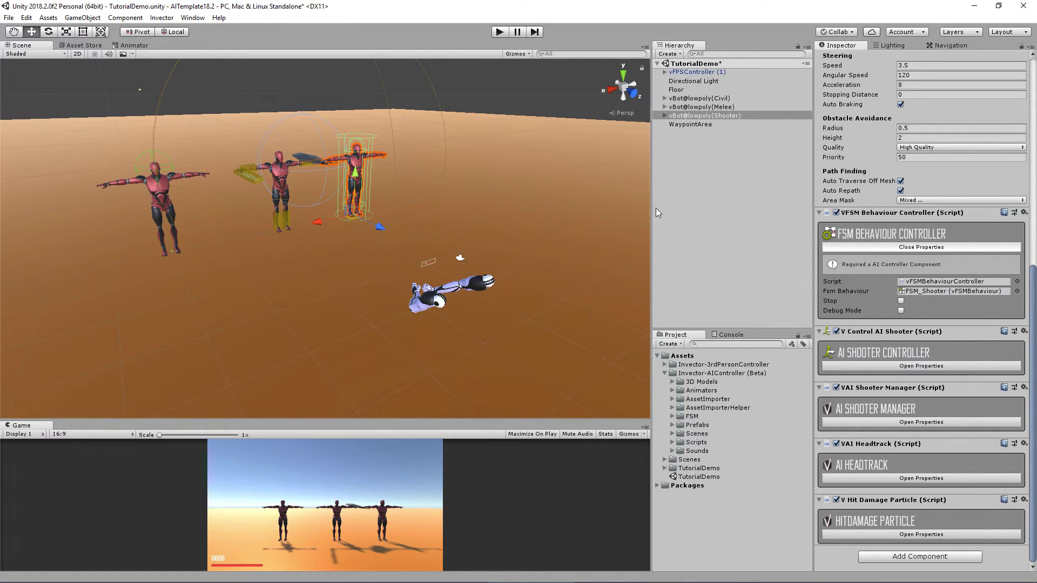
Step: Open the Invector FSM Behaviour Window to display the shooter's FSM_Shooter state graph
{"action": "left_click", "coordinate": [161, 18]}
{"action": "mouse_move", "coordinate": [169, 30]}
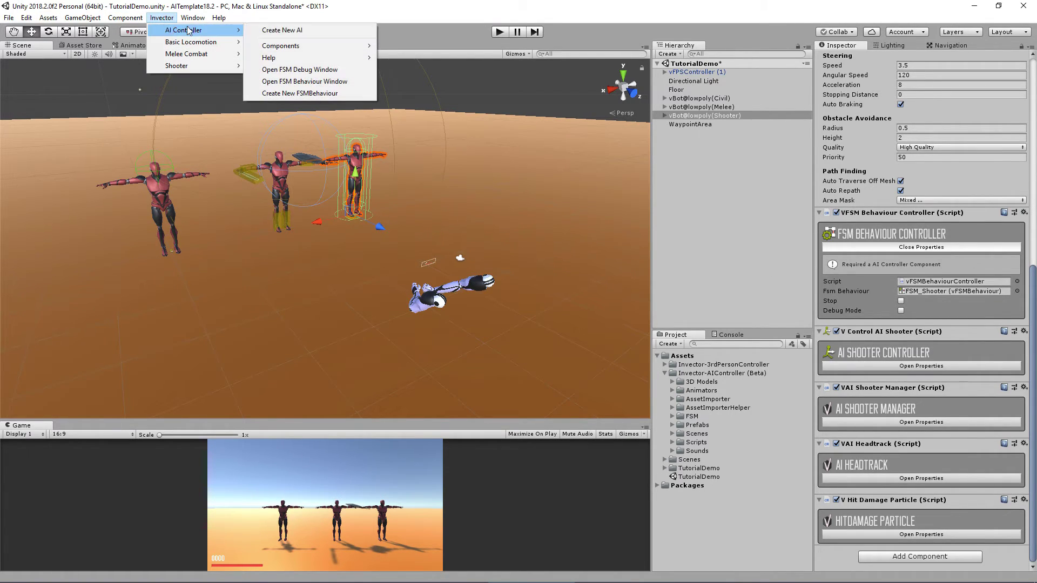
{"action": "left_click", "coordinate": [287, 81]}
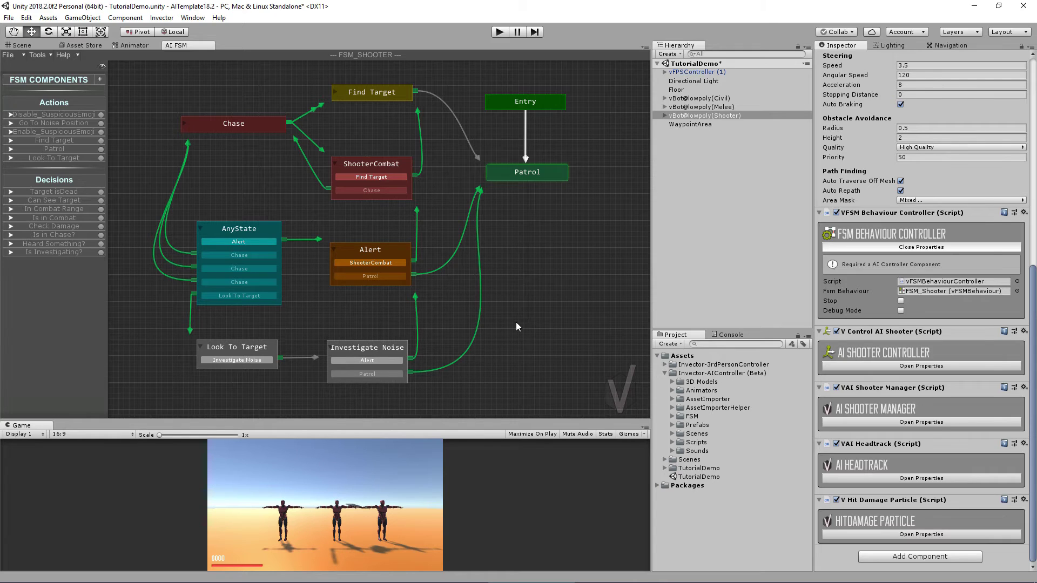
Step: Browse the actions and decisions available for a new FSM component without adding one, and deselect everything in the graph
{"action": "left_click", "coordinate": [100, 80]}
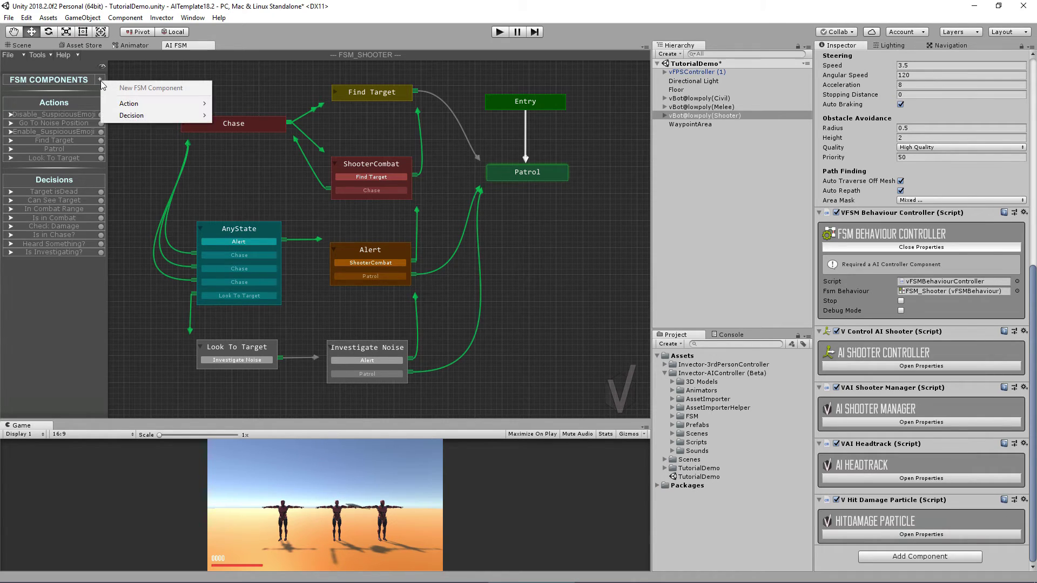
{"action": "mouse_move", "coordinate": [130, 103]}
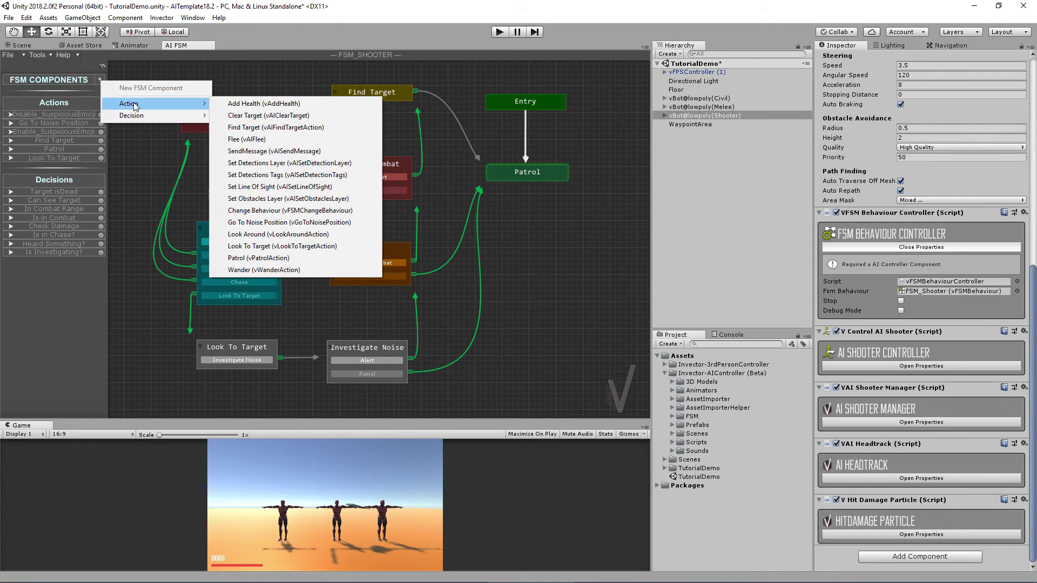
{"action": "mouse_move", "coordinate": [151, 116]}
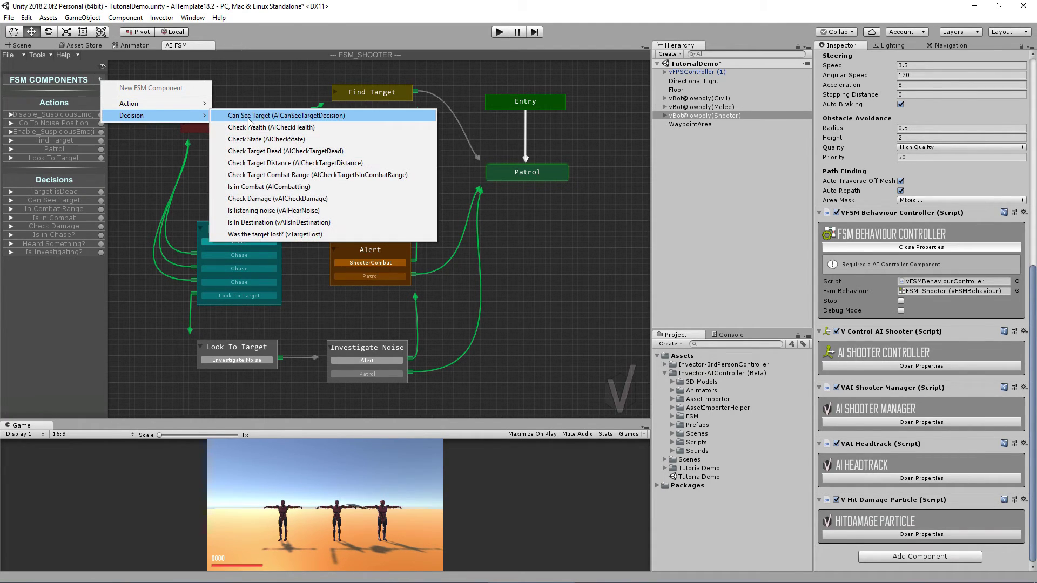
{"action": "left_click", "coordinate": [192, 206]}
{"action": "left_click", "coordinate": [191, 205]}
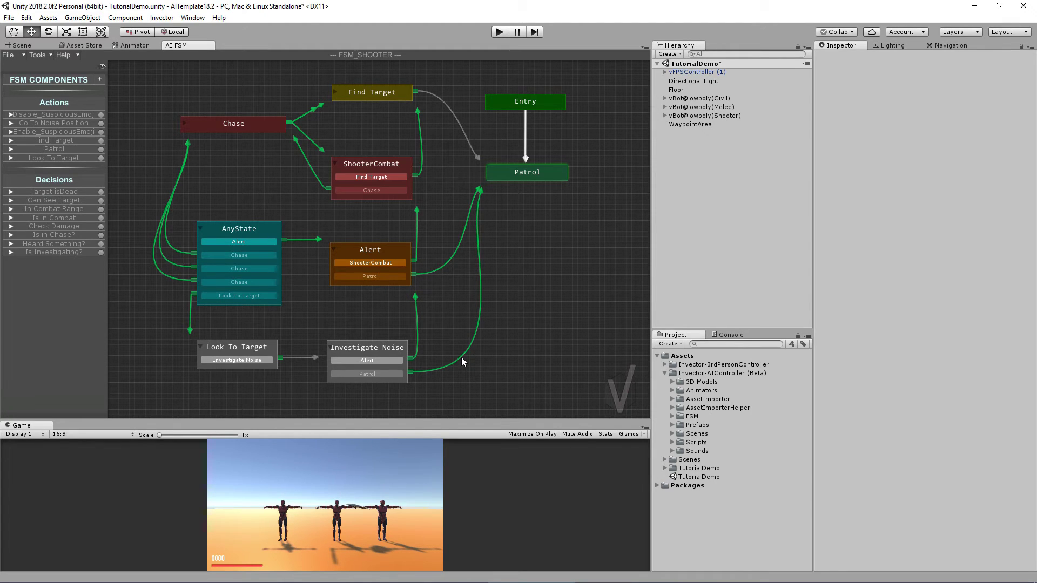
Step: Examine the state actions and transitions of the Investigate Noise, Alert and Look To Target states, leaving no state selected
{"action": "left_click", "coordinate": [374, 354]}
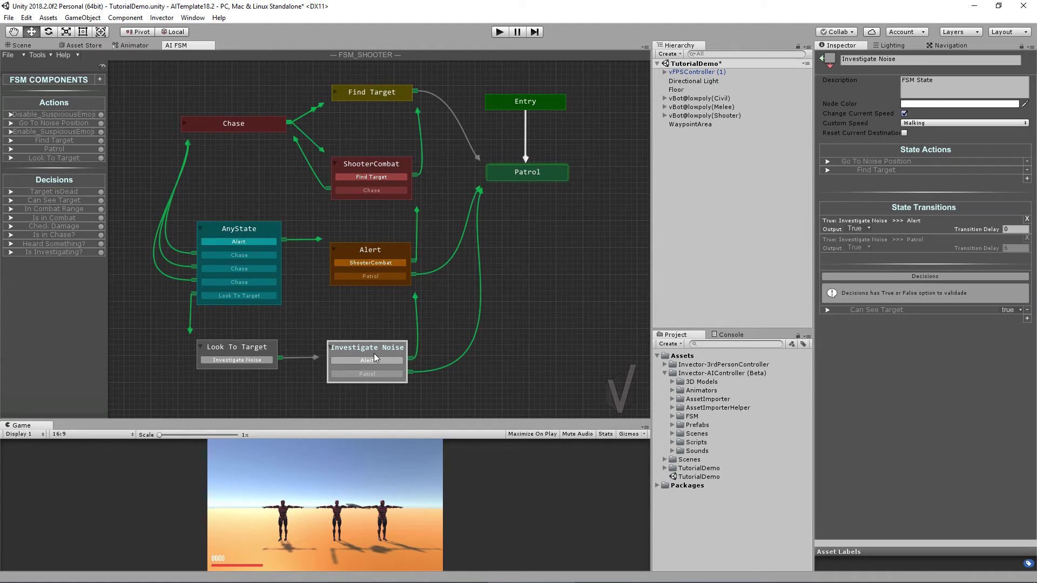
{"action": "left_click", "coordinate": [429, 349]}
{"action": "left_click", "coordinate": [378, 255]}
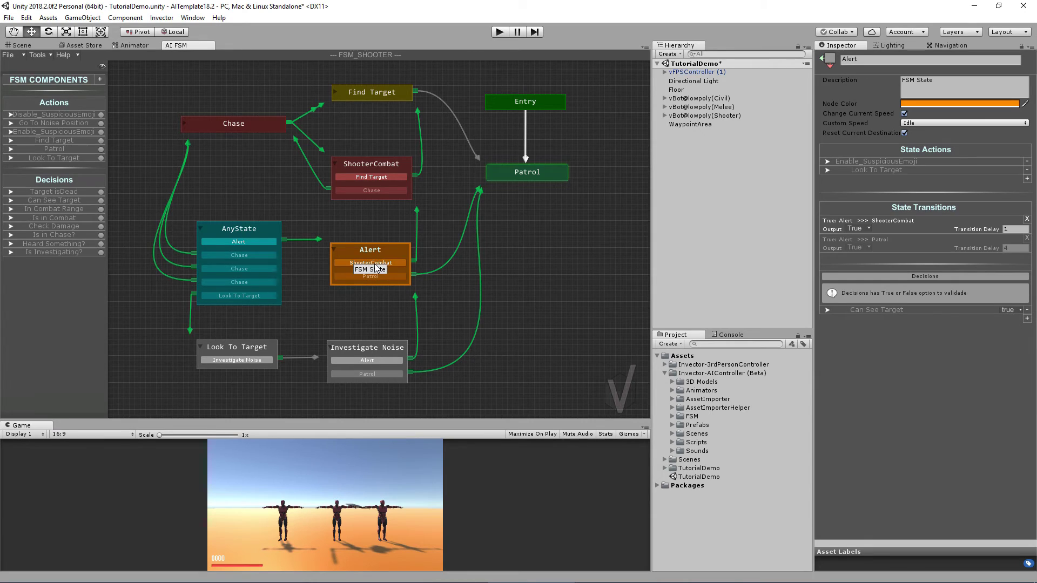
{"action": "left_click", "coordinate": [434, 246]}
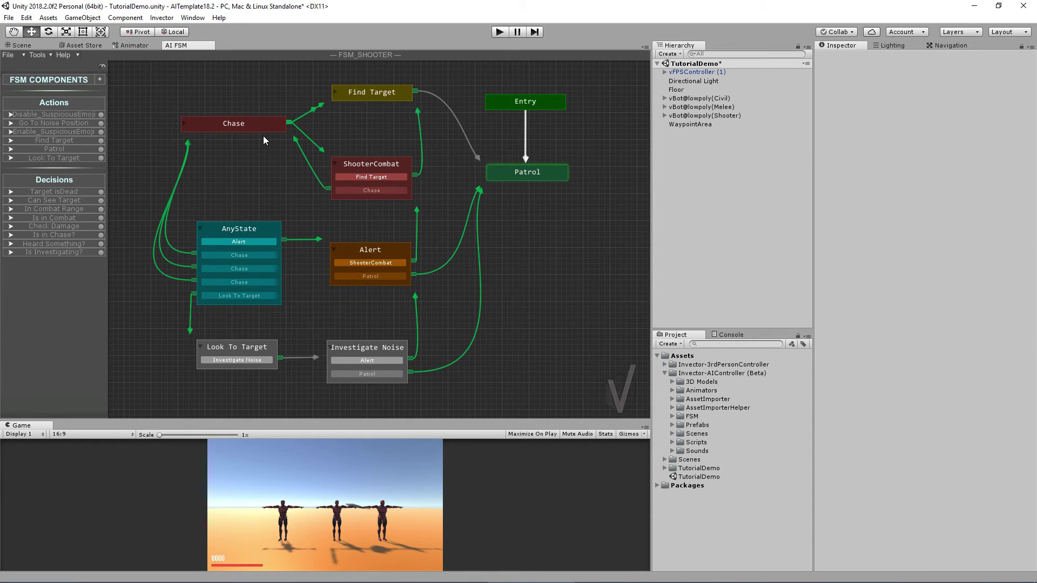
{"action": "left_click", "coordinate": [245, 350]}
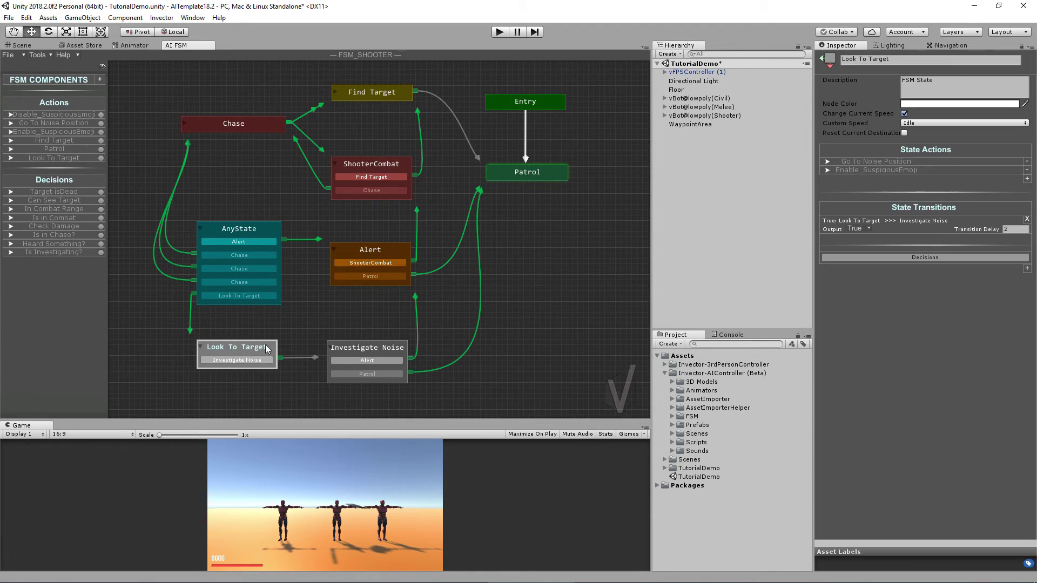
{"action": "left_click", "coordinate": [515, 336]}
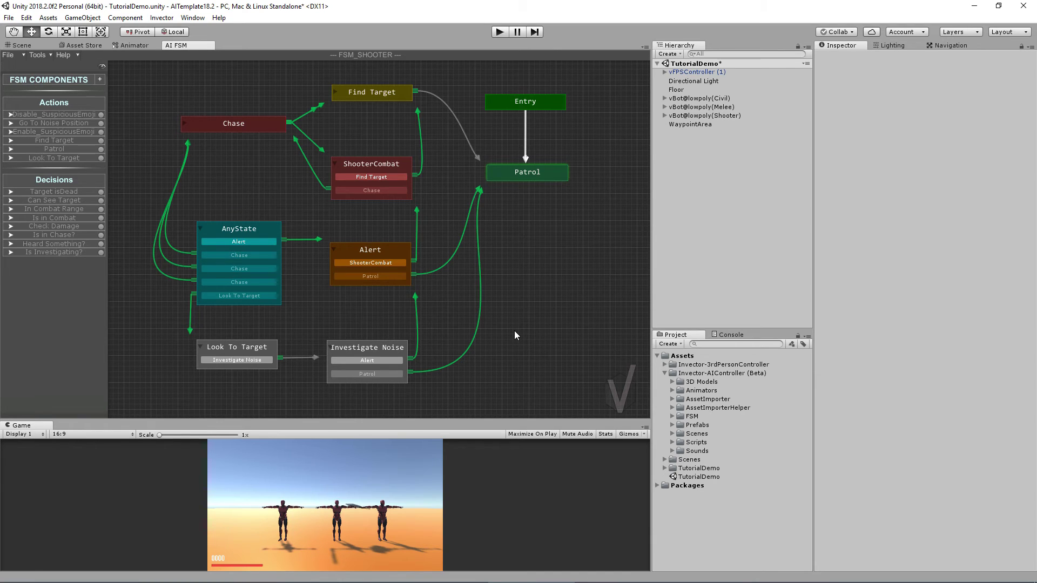